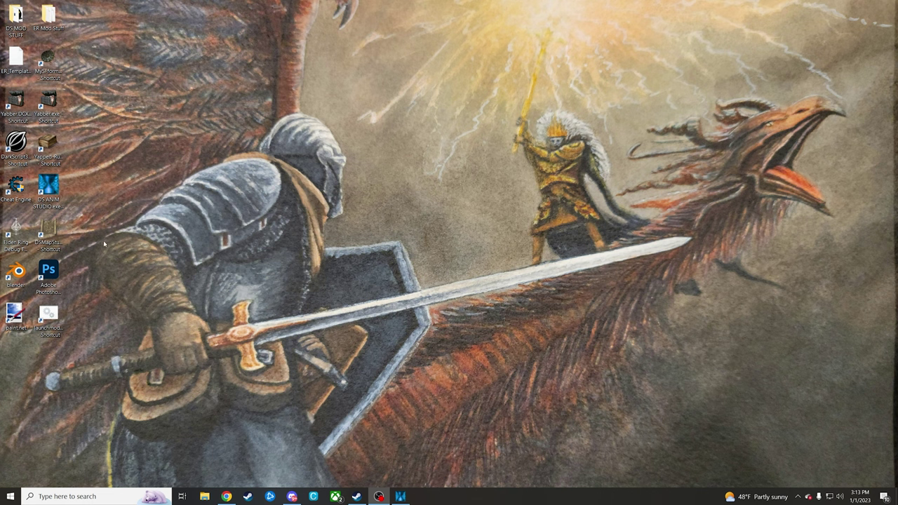
# Step: Launch DS Map Studio and open the Param Editor with the Bullet param listed
pyautogui.click(56, 229)
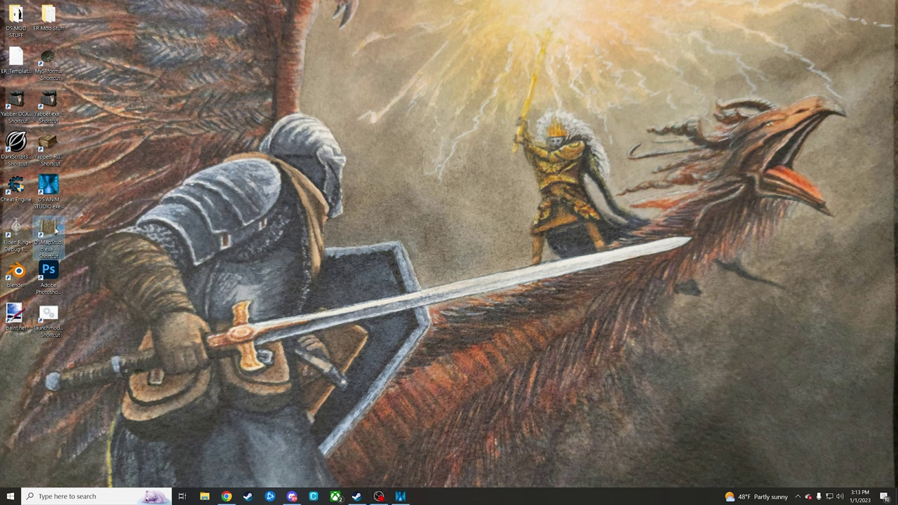
pyautogui.doubleClick(57, 230)
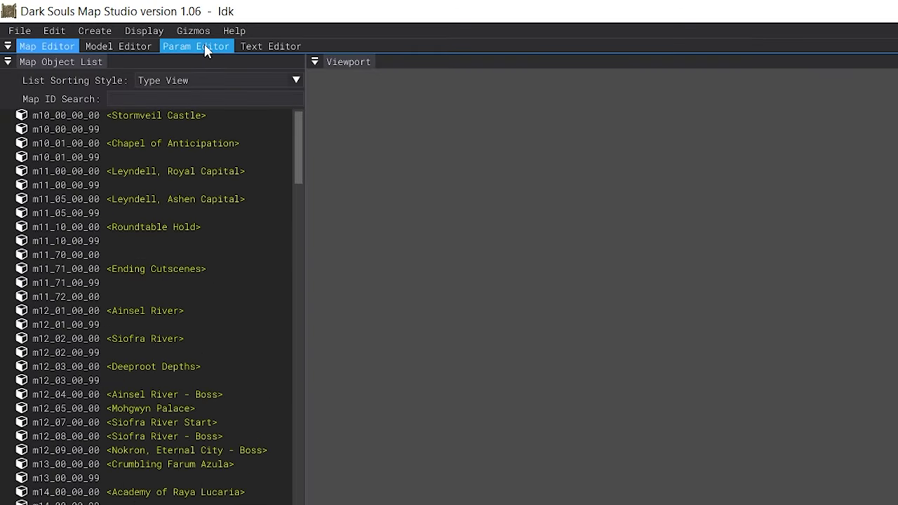
pyautogui.click(92, 21)
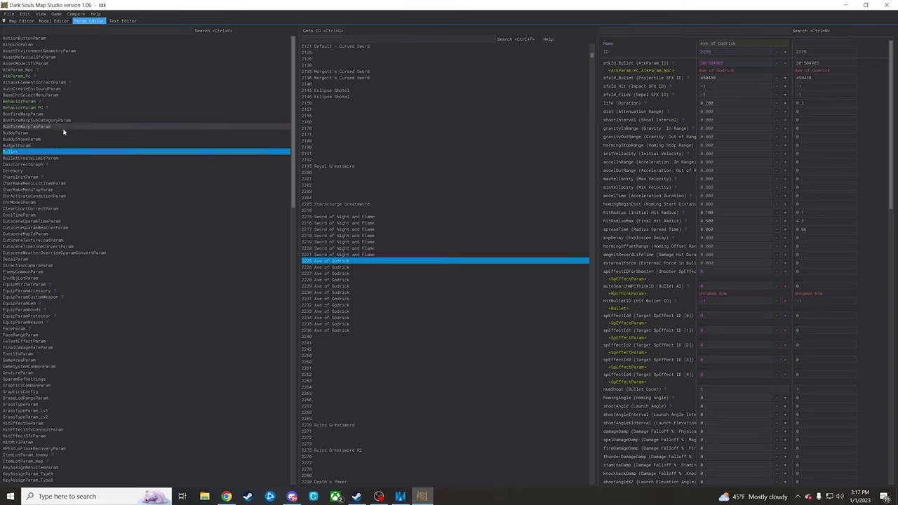
pyautogui.click(16, 151)
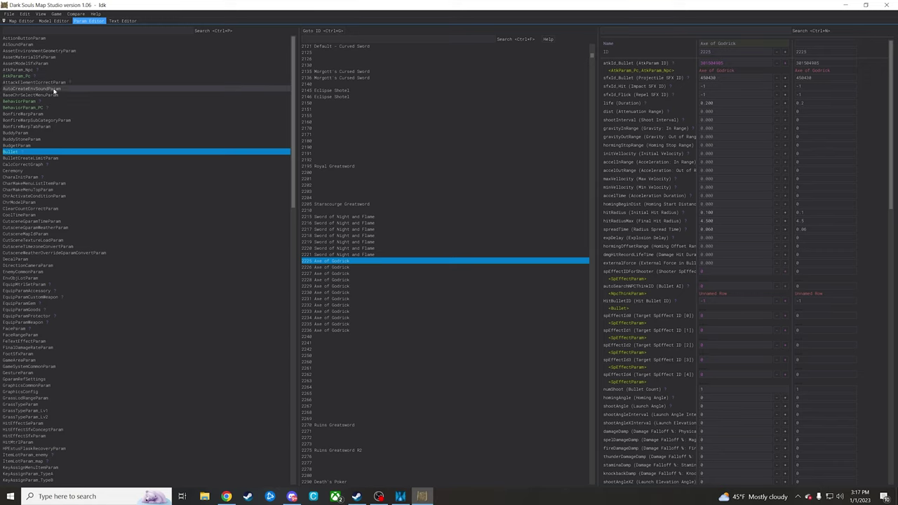
# Step: Open Bullet row 2225 Axe of Godrick, then switch to the BehaviorParam_PC param
pyautogui.click(50, 150)
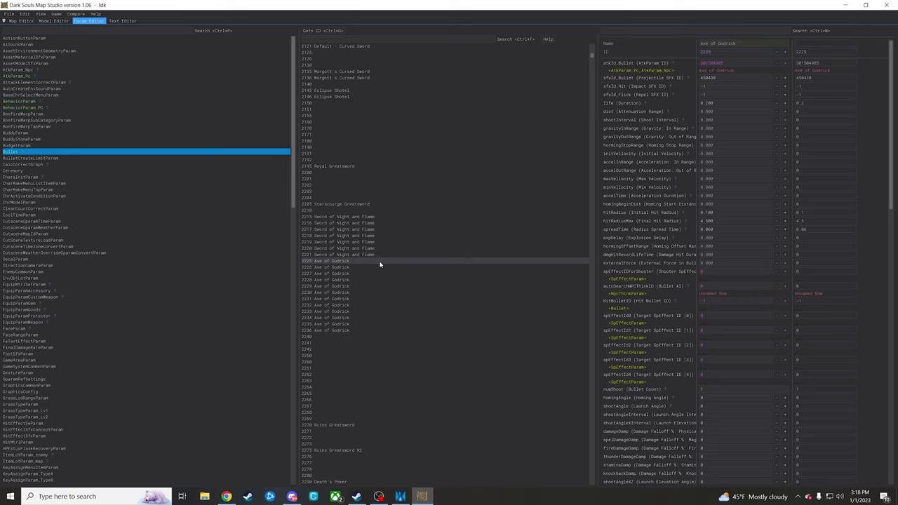
pyautogui.click(342, 260)
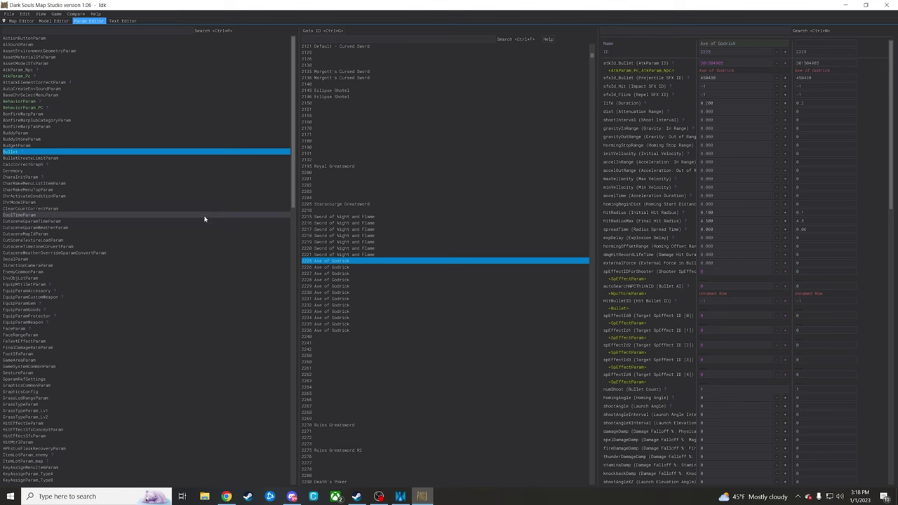
pyautogui.click(47, 108)
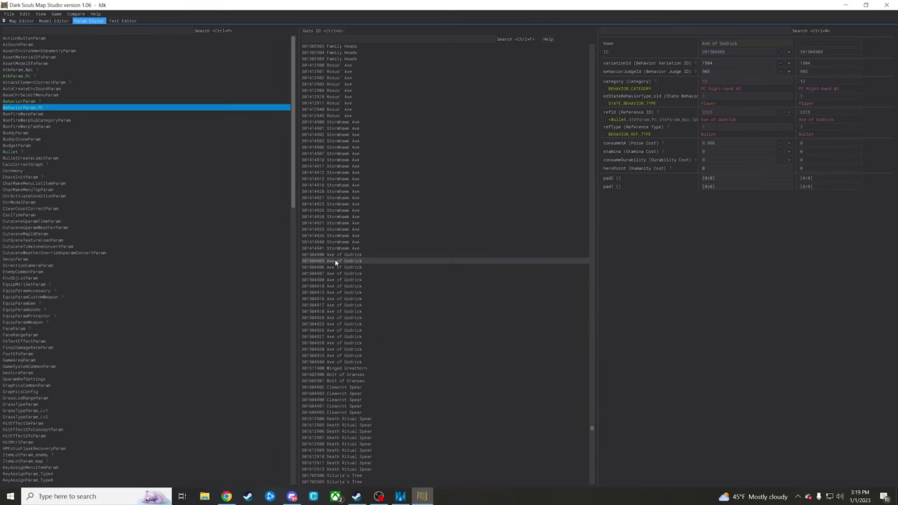
# Step: Open behavior row 301504905, then return to Bullet and filter rows by 'godrick'
pyautogui.click(335, 261)
pyautogui.click(10, 152)
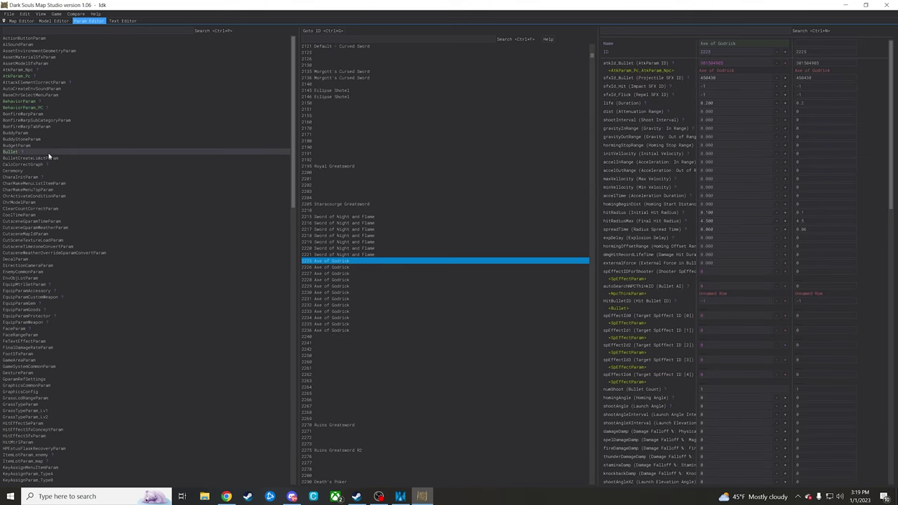
pyautogui.click(46, 153)
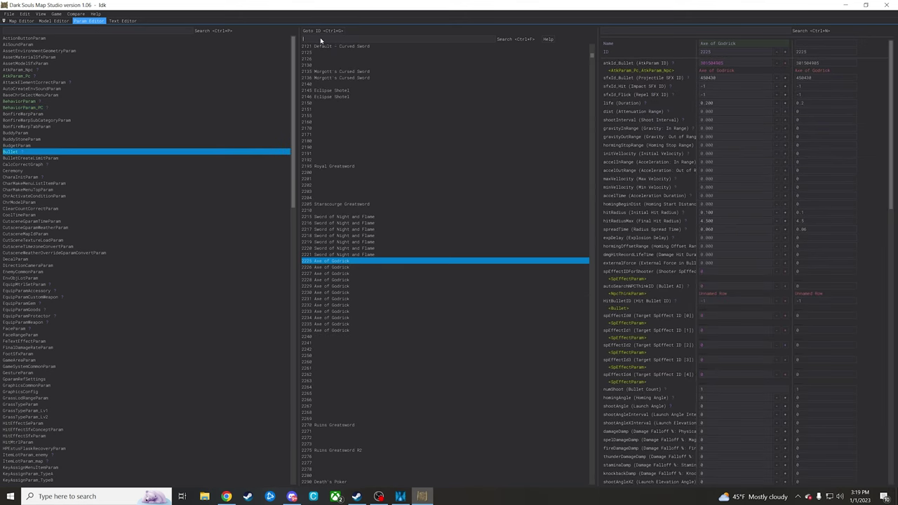
pyautogui.write('godrick')
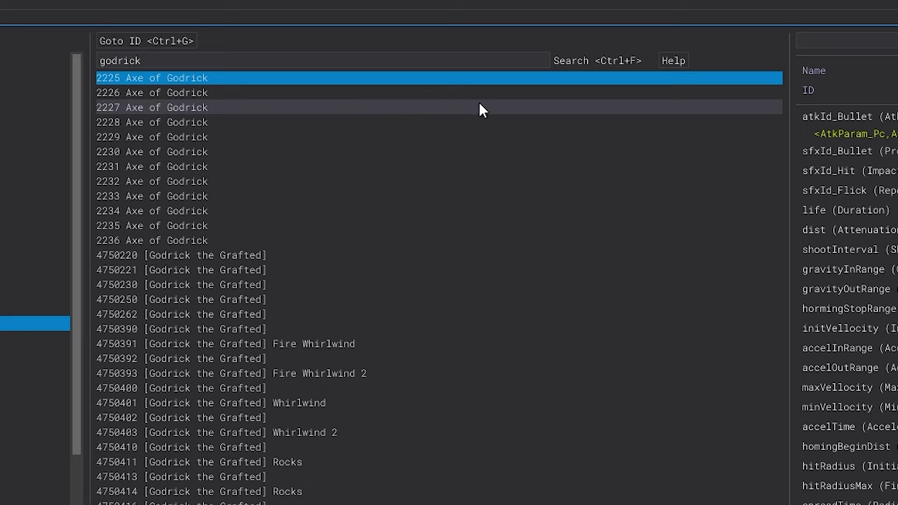
# Step: Browse the Godrick rows and check row 2225's atkId_Bullet value 301504905
pyautogui.click(188, 91)
pyautogui.click(185, 107)
pyautogui.click(180, 123)
pyautogui.click(177, 151)
pyautogui.click(171, 182)
pyautogui.click(170, 224)
pyautogui.click(171, 239)
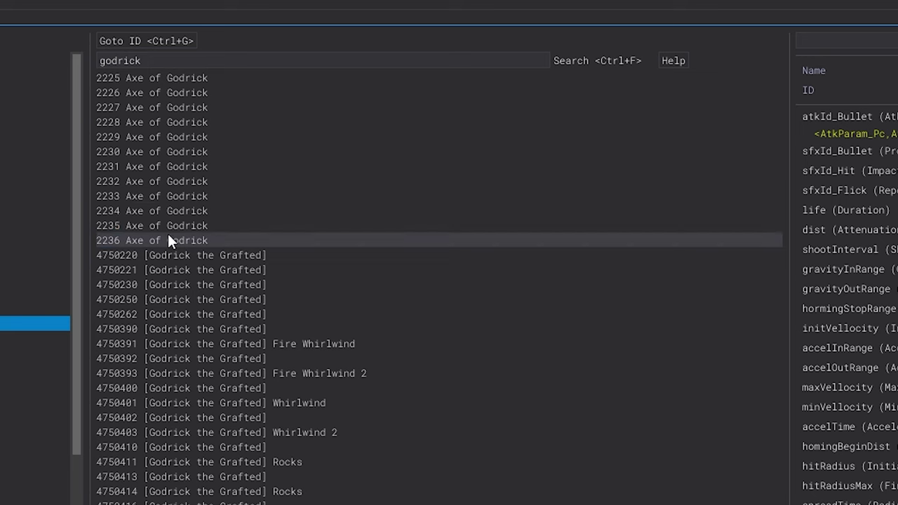
pyautogui.click(144, 80)
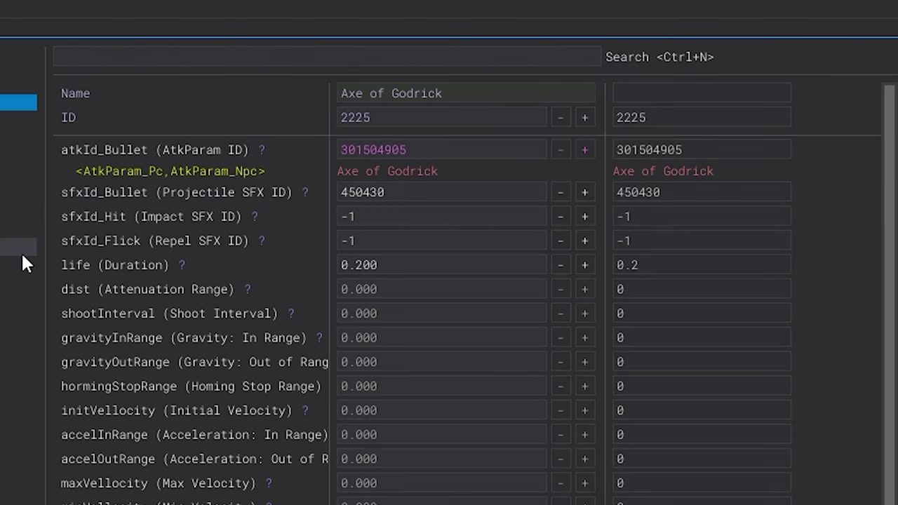
pyautogui.moveTo(398, 145); pyautogui.dragTo(343, 155)
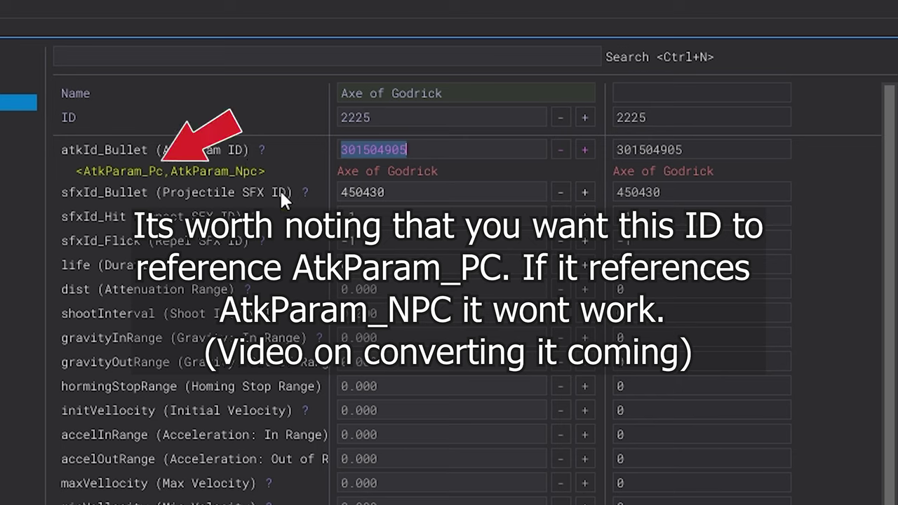
pyautogui.click(416, 173)
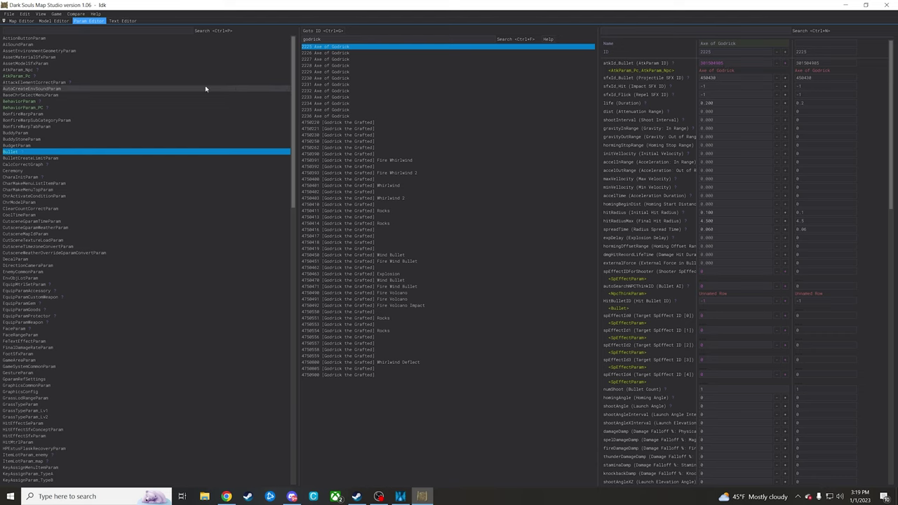
# Step: Switch to BehaviorParam_PC and select row 301504905 Axe of Godrick
pyautogui.click(29, 152)
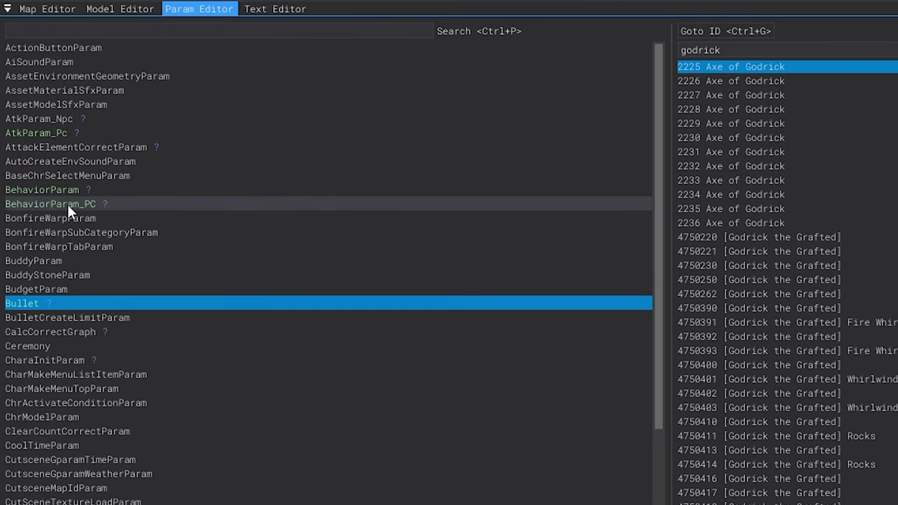
pyautogui.click(67, 204)
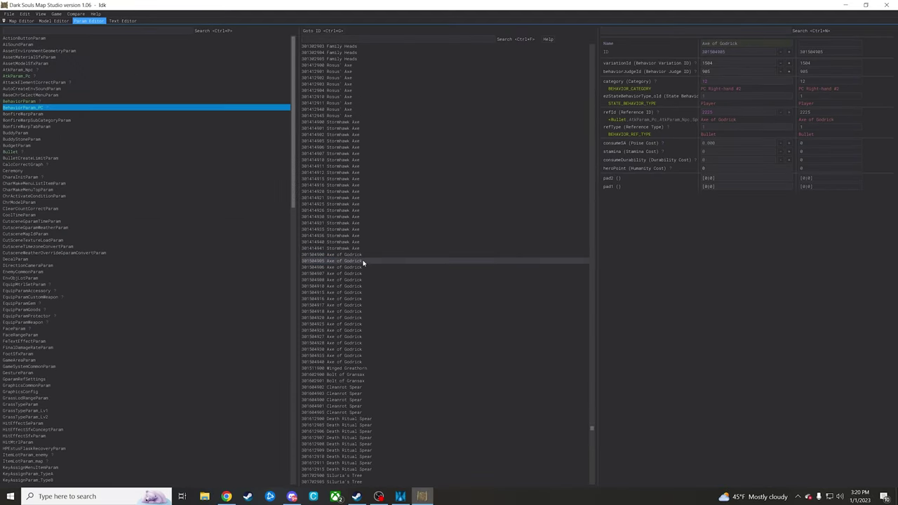
pyautogui.scroll(-3, 362, 256)
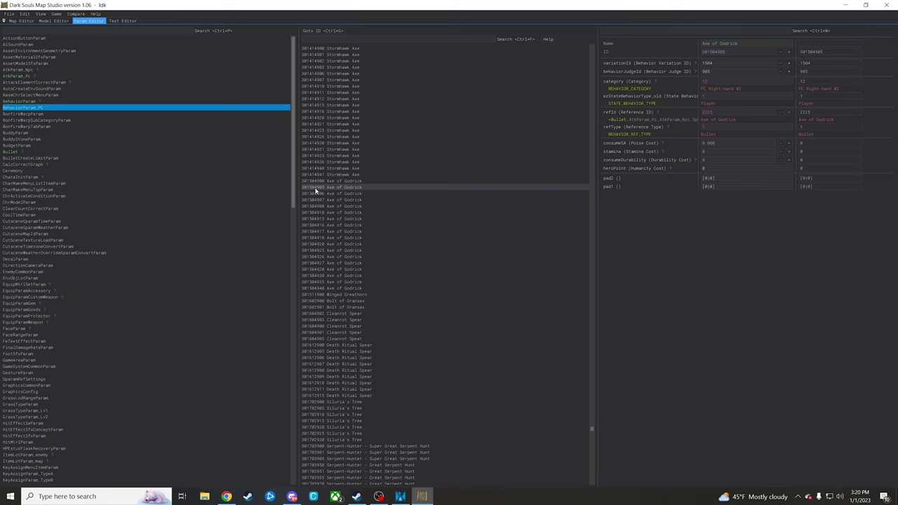
pyautogui.click(365, 189)
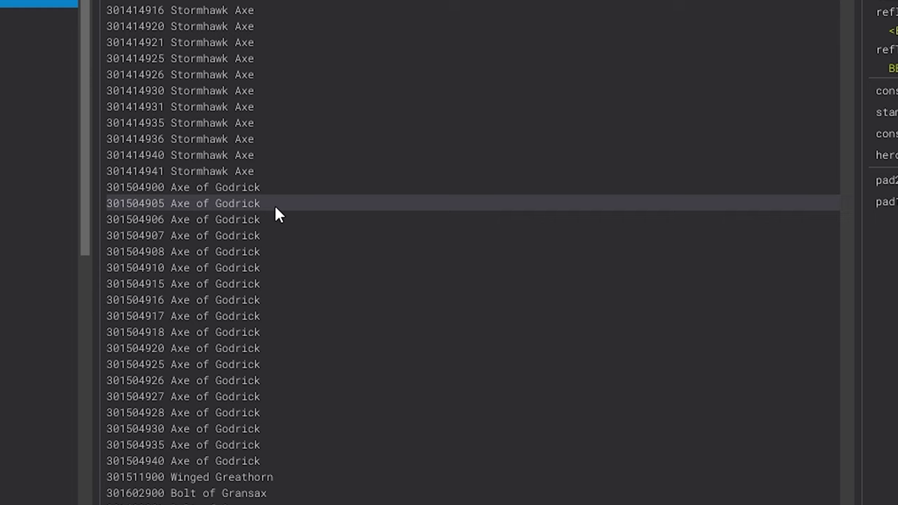
# Step: Paste the copied row and scroll to the list's end showing 600000001 Marika's Hammer
pyautogui.rightClick(279, 207)
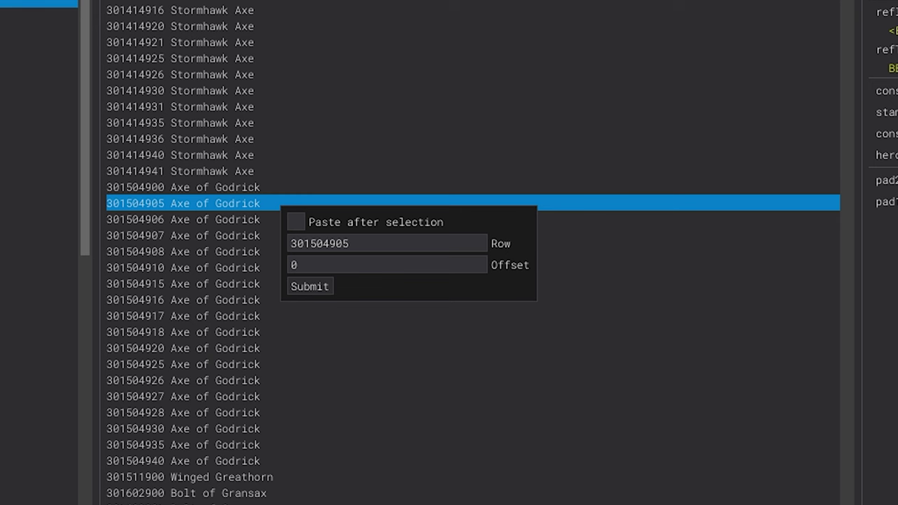
pyautogui.click(582, 299)
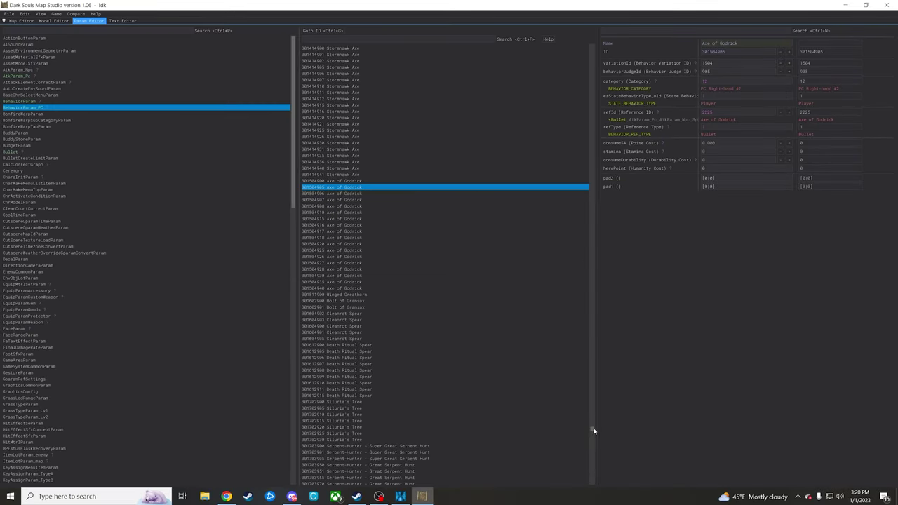
pyautogui.scroll(10, 591, 454)
pyautogui.moveTo(592, 454); pyautogui.dragTo(591, 484)
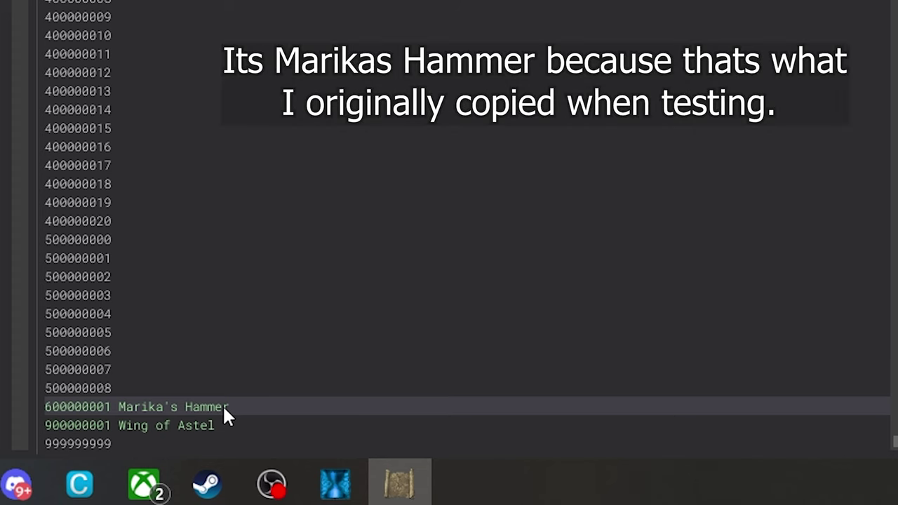
# Step: Select BehaviorParam_PC row 600000001 Marika's Hammer to display its refId 2225
pyautogui.click(51, 411)
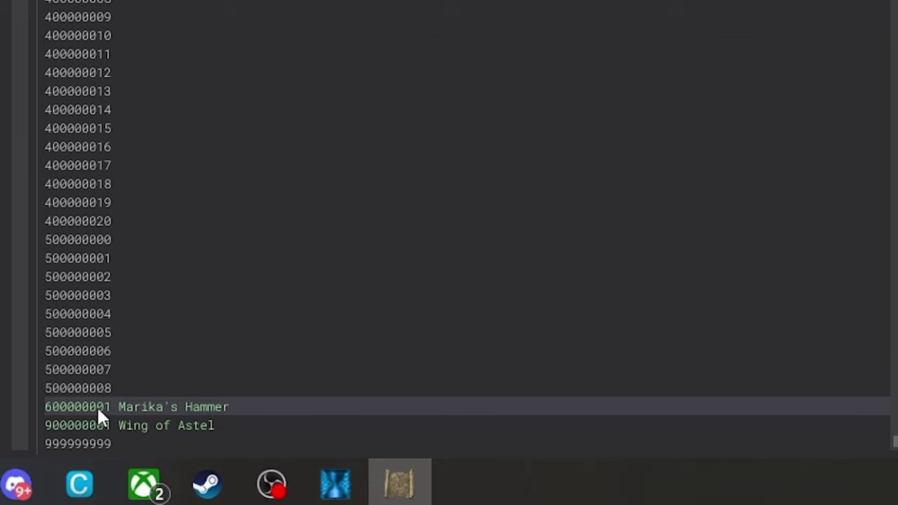
pyautogui.click(209, 408)
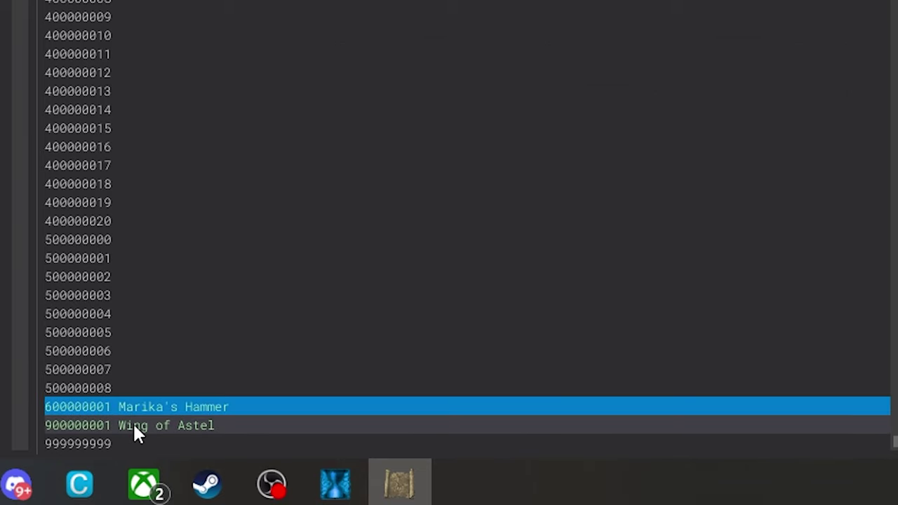
pyautogui.click(173, 409)
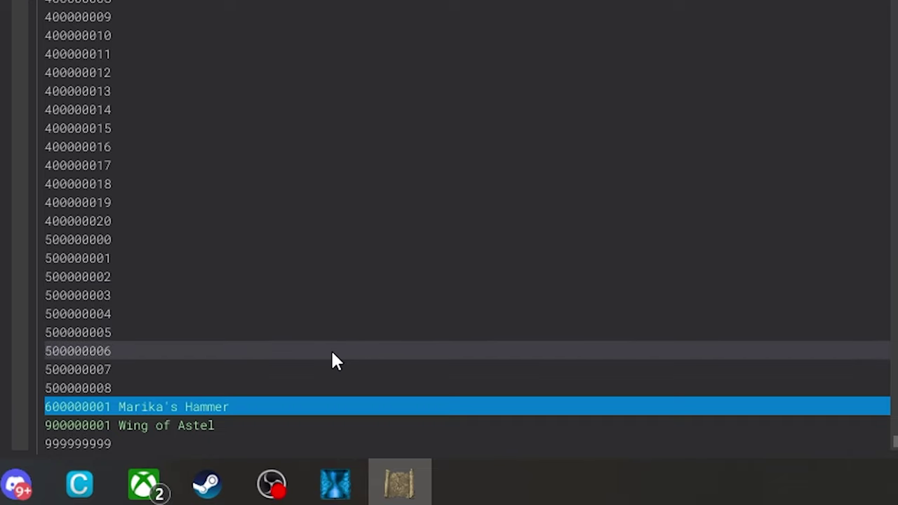
pyautogui.click(271, 408)
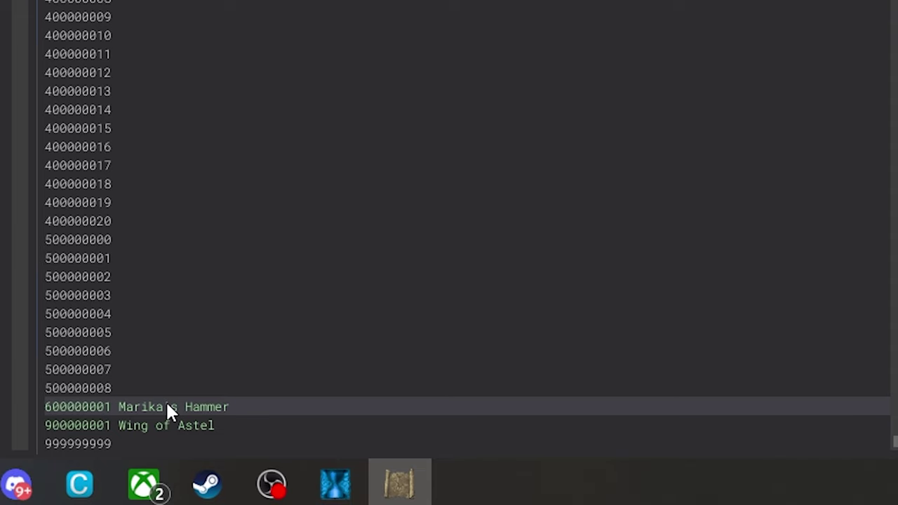
pyautogui.click(265, 407)
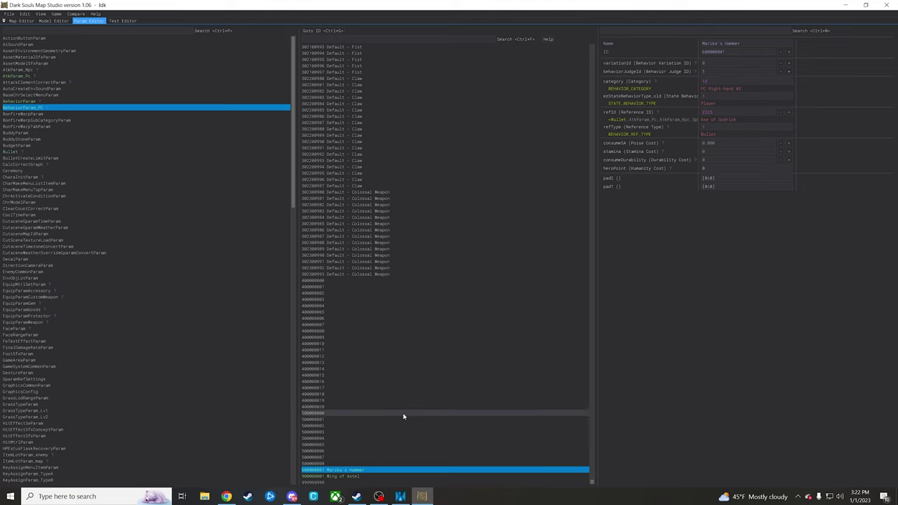
# Step: Save all param edits with File > Save All and minimize DS Map Studio
pyautogui.click(9, 14)
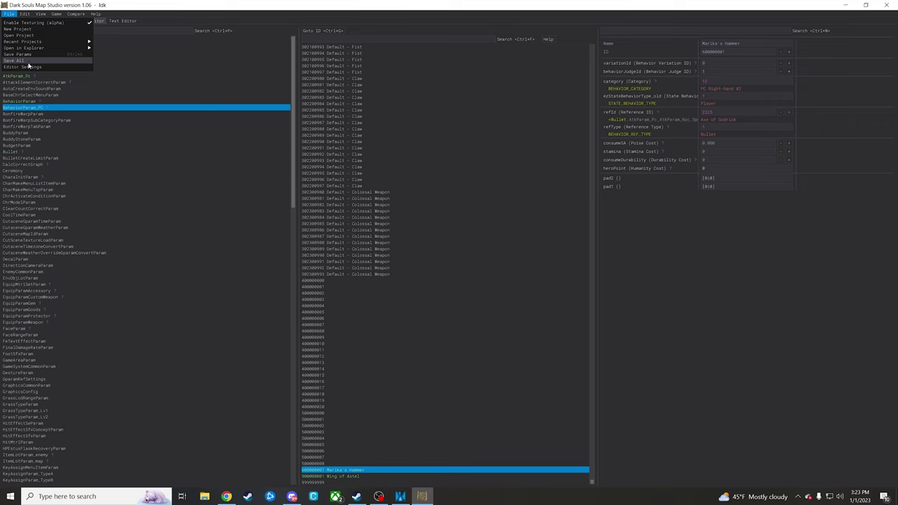
pyautogui.click(28, 62)
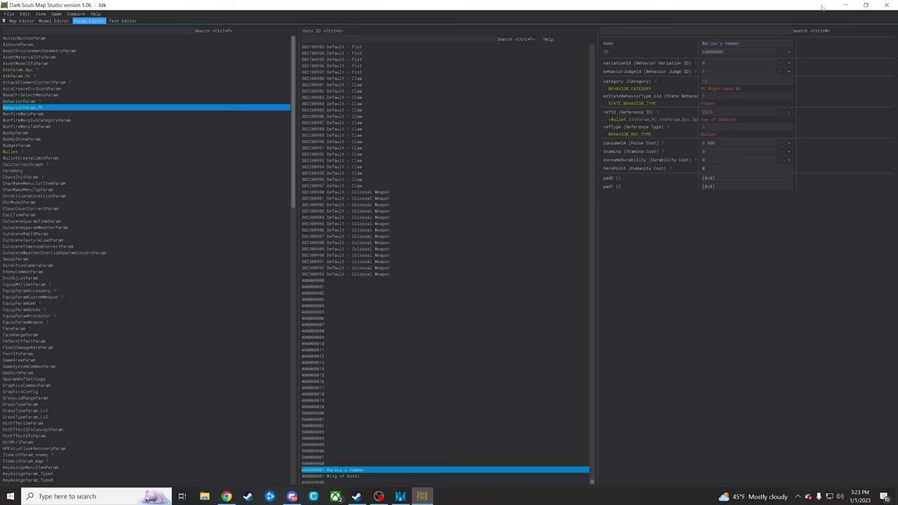
pyautogui.click(846, 5)
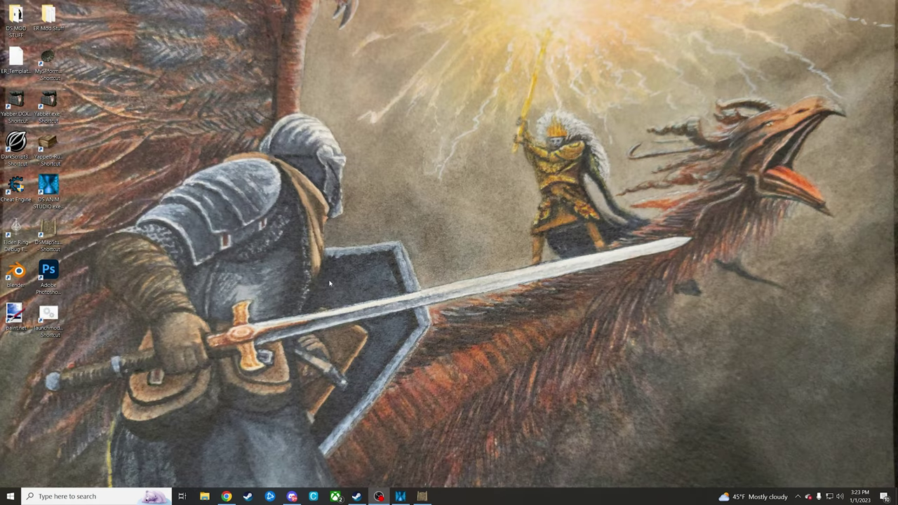
# Step: Restore DS Anim Studio and align the copied event's start with the original at frame 14
pyautogui.click(400, 496)
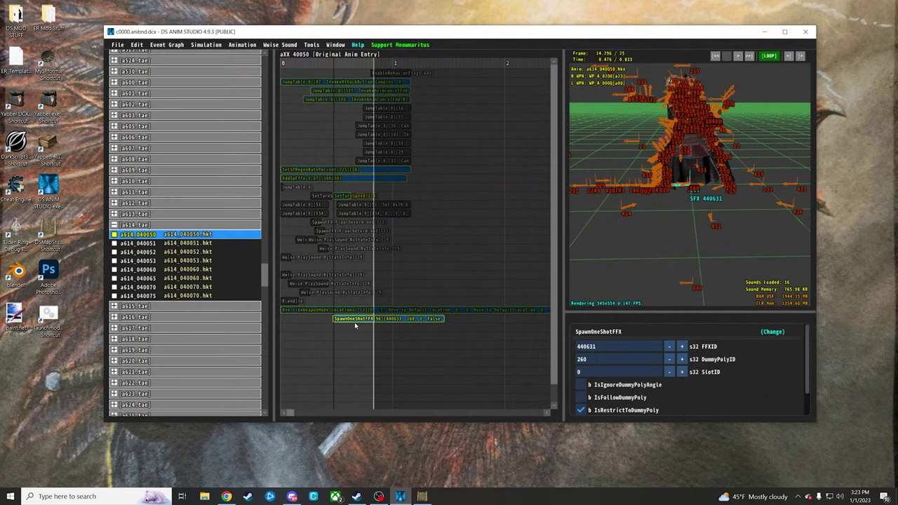
pyautogui.moveTo(354, 322)
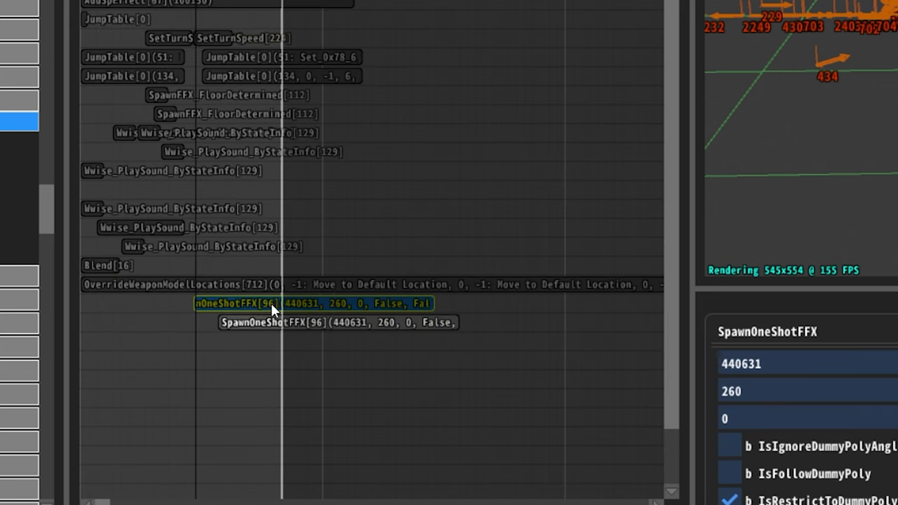
pyautogui.moveTo(209, 303)
pyautogui.moveTo(259, 322); pyautogui.dragTo(232, 322)
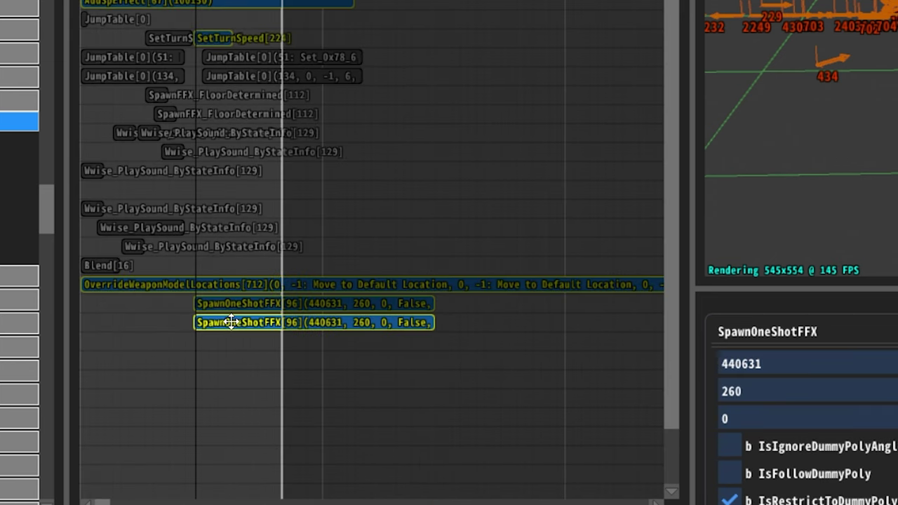
# Step: Change the copied event's type from SpawnOneShotFFX to InvokeBulletBehavior
pyautogui.moveTo(332, 321)
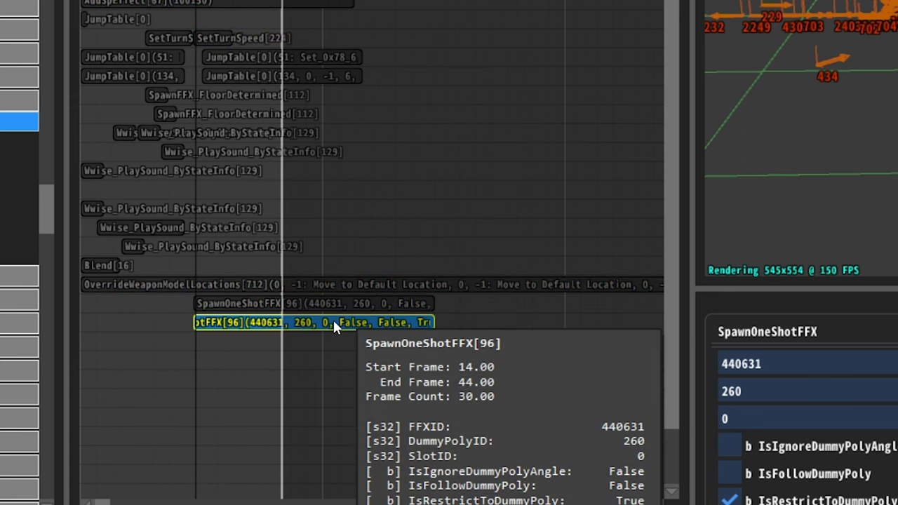
pyautogui.click(772, 331)
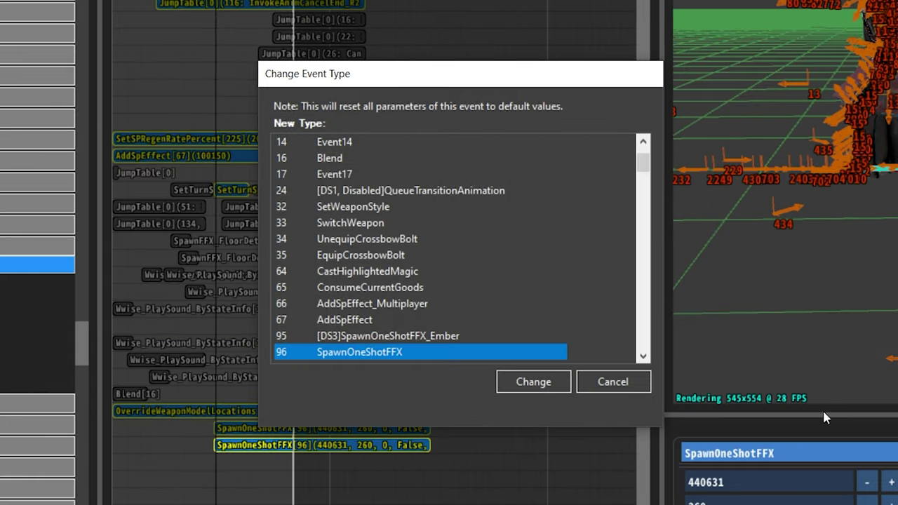
pyautogui.scroll(2, 405, 338)
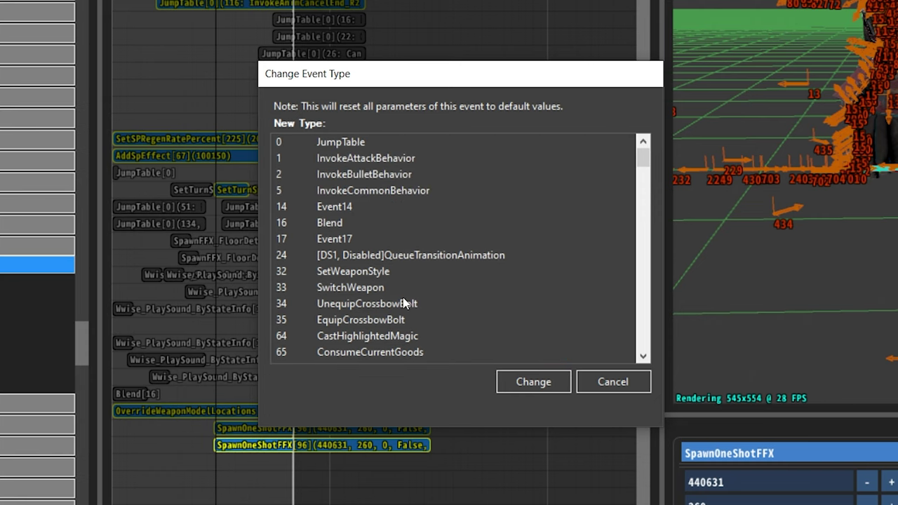
pyautogui.click(375, 176)
pyautogui.click(533, 382)
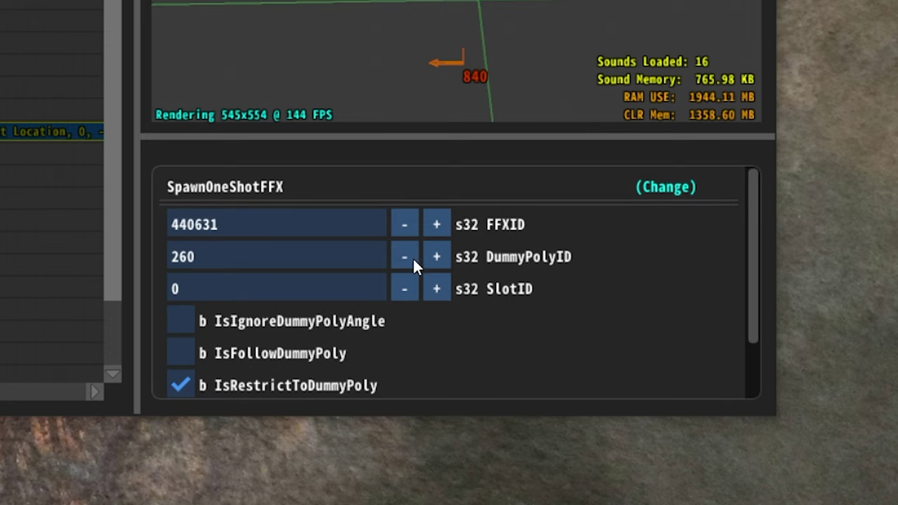
# Step: Set the event's DummyPolyID to 260, AttackIndex to 0 and BehaviorJudgeID to 6001
pyautogui.hotkey('ctrl', 'z')
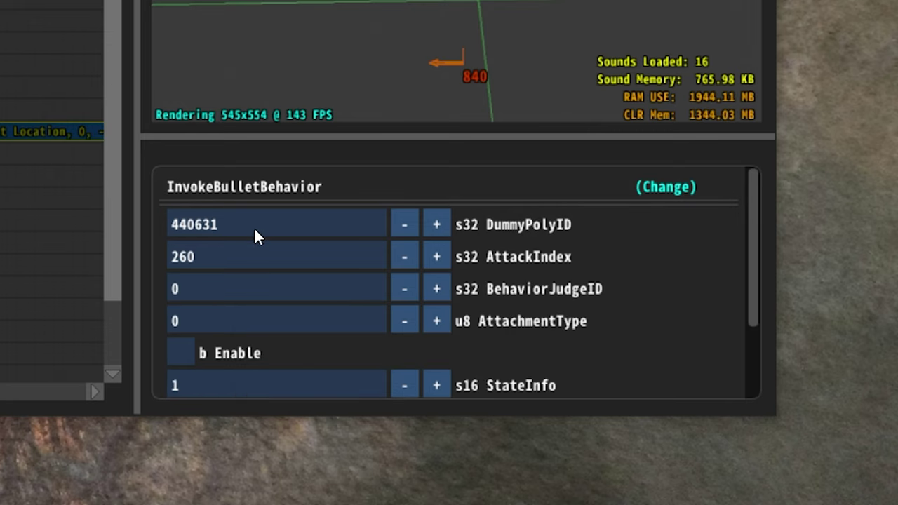
pyautogui.click(225, 232)
pyautogui.write('260')
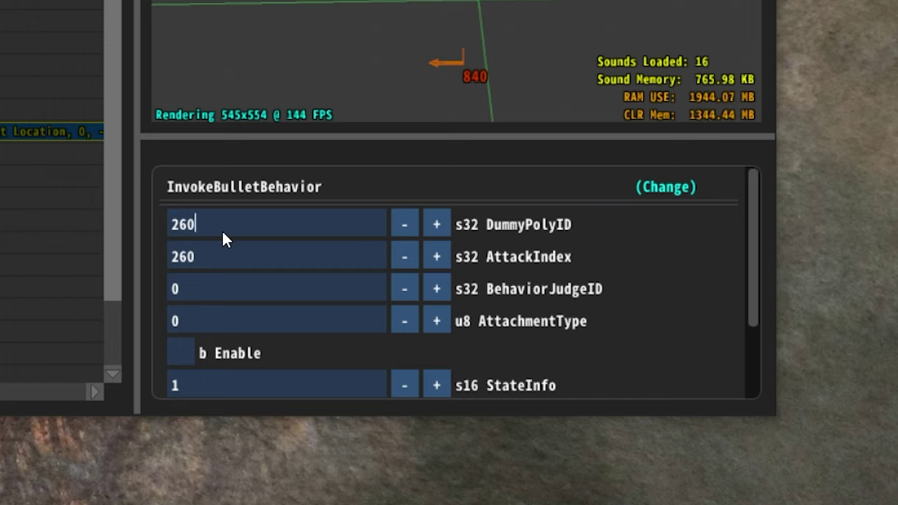
pyautogui.click(221, 257)
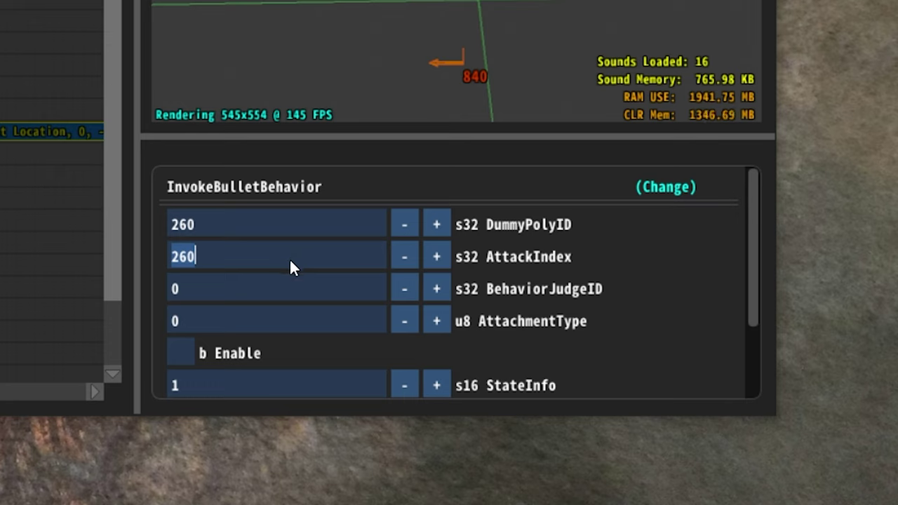
pyautogui.write('0')
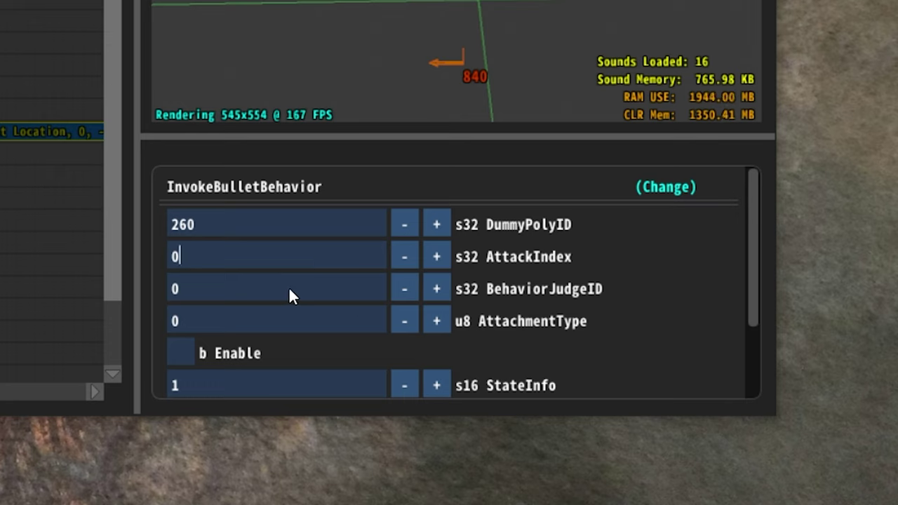
pyautogui.click(287, 291)
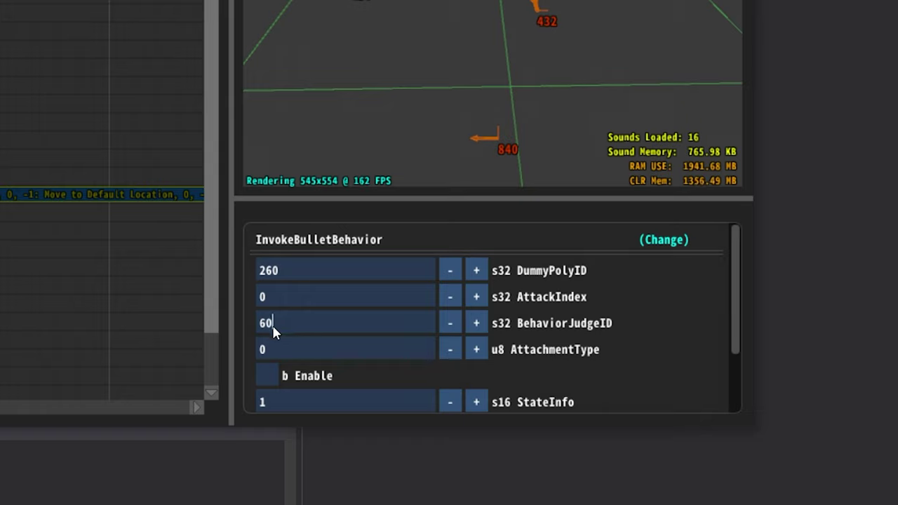
pyautogui.write('1')
# Step: Tick Enable on the InvokeBulletBehavior event and decrease StateInfo from 1 to 0
pyautogui.scroll(-2, 547, 348)
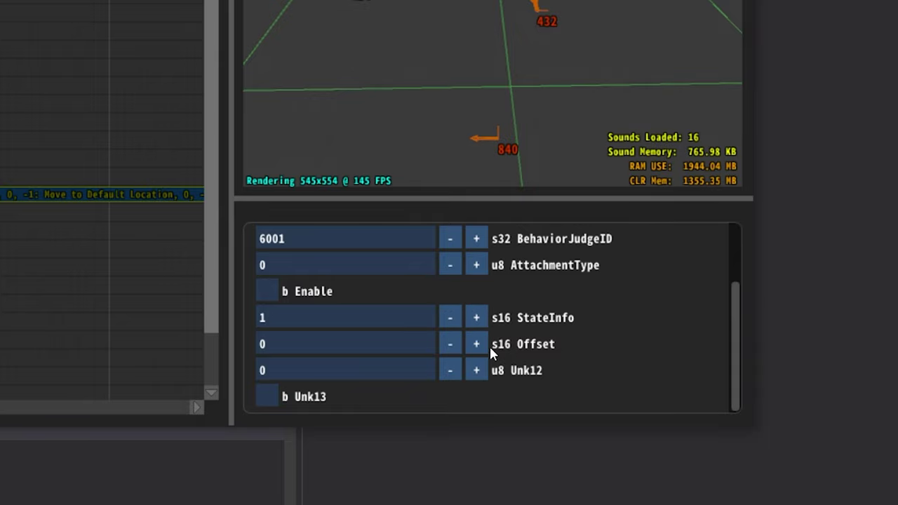
pyautogui.scroll(2, 393, 365)
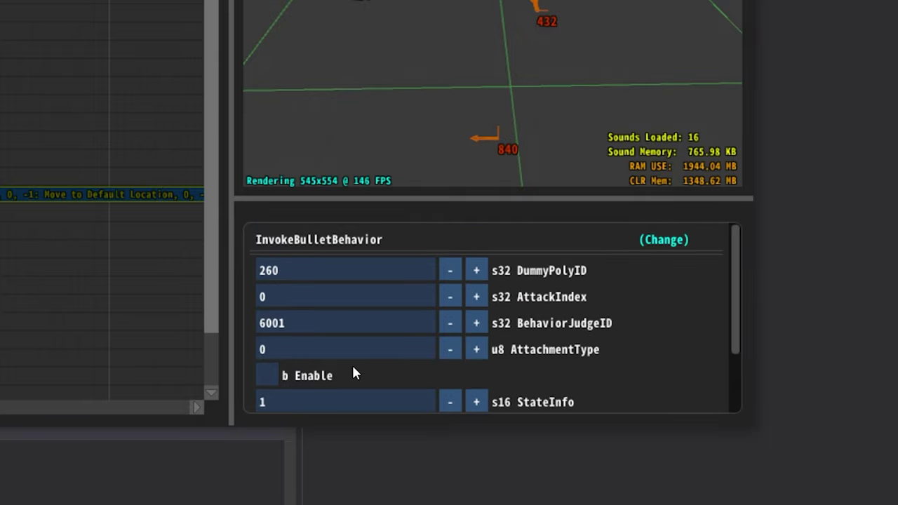
pyautogui.click(272, 375)
pyautogui.scroll(-2, 446, 319)
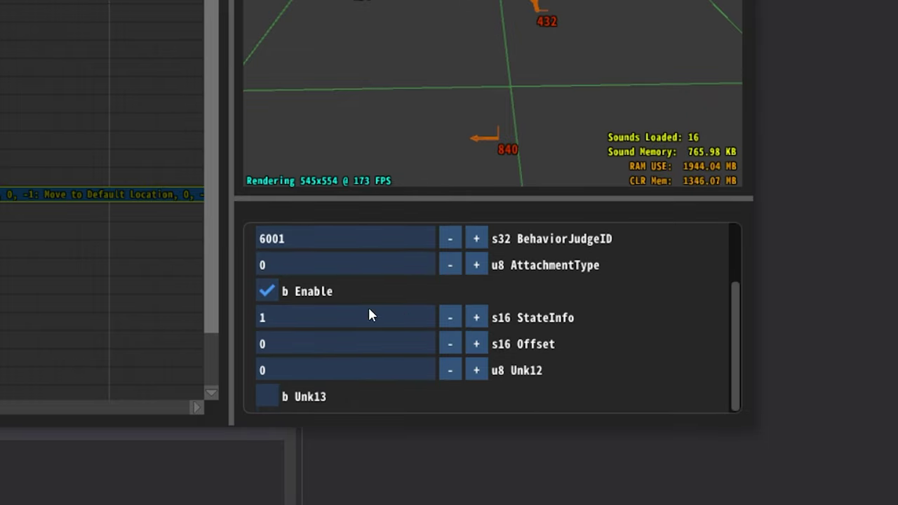
pyautogui.click(450, 322)
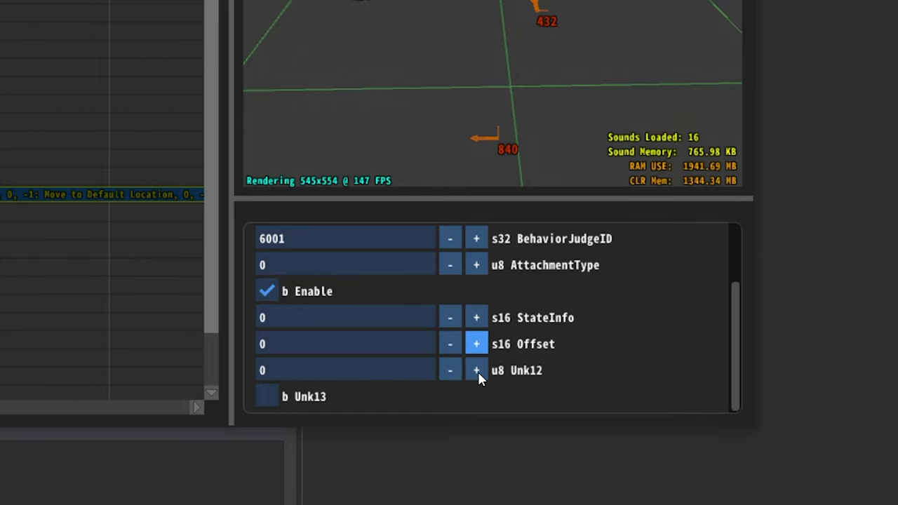
pyautogui.scroll(3, 273, 292)
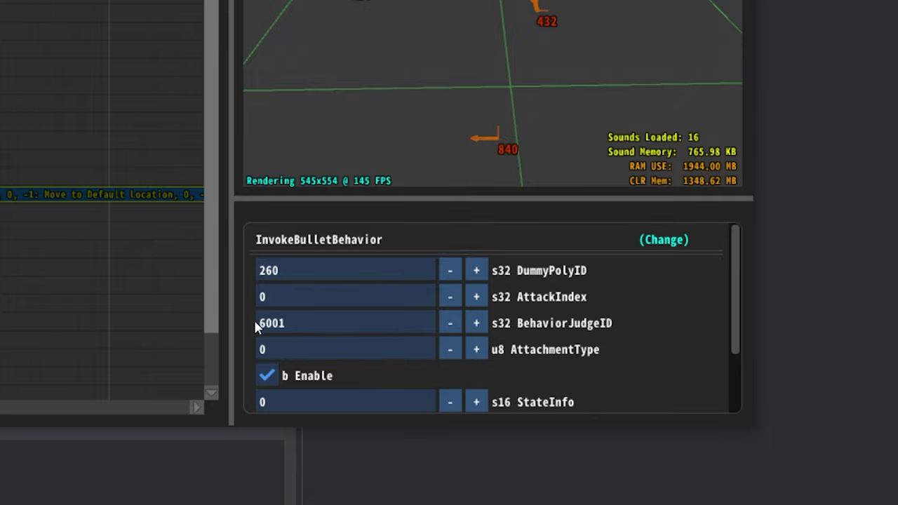
pyautogui.scroll(-3, 301, 336)
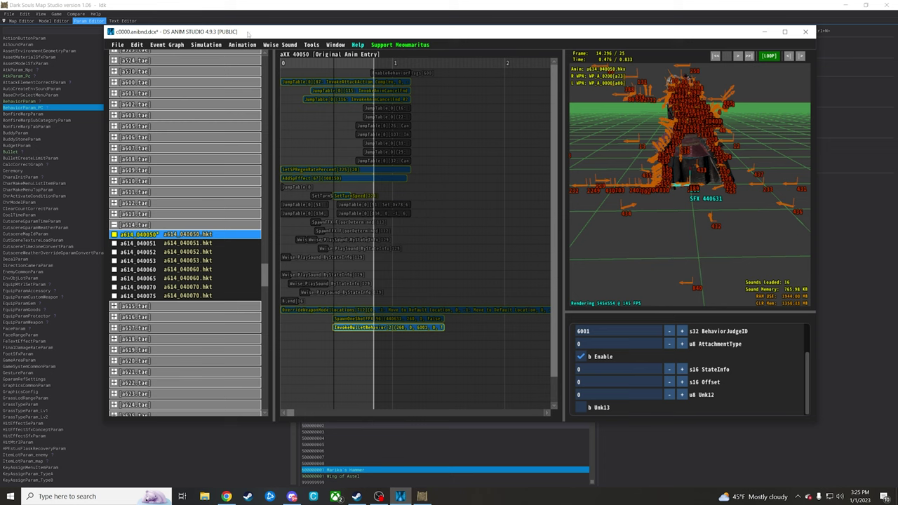
# Step: Save c0000.anibnd.dcx, then move the DS Anim Studio window left and minimize it
pyautogui.click(118, 45)
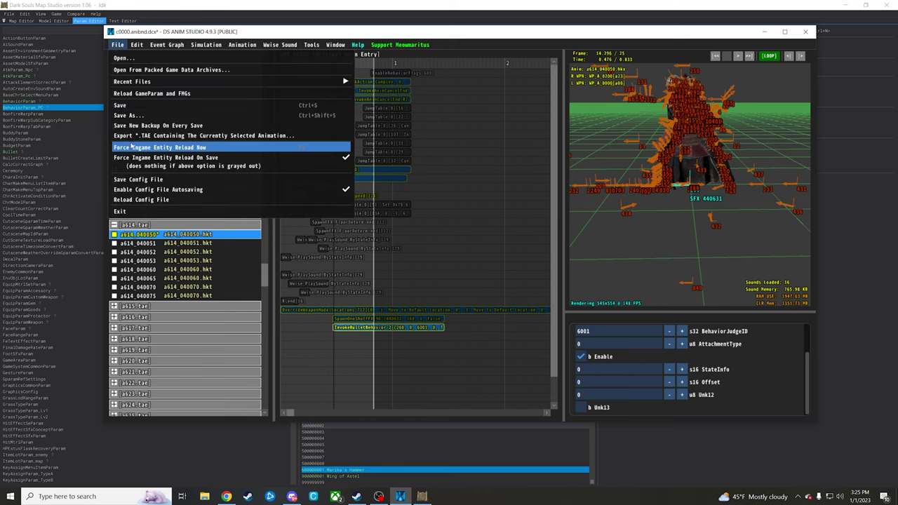
pyautogui.click(128, 105)
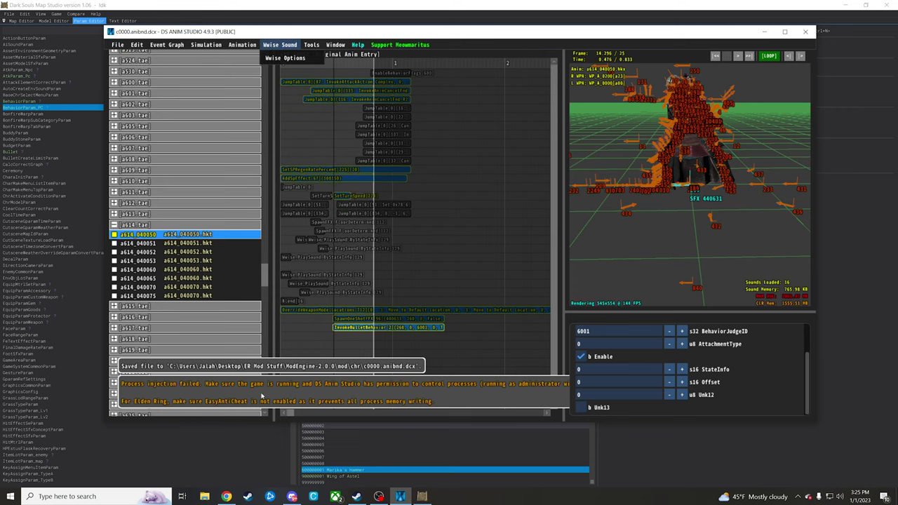
pyautogui.click(358, 44)
pyautogui.moveTo(729, 31); pyautogui.dragTo(11, 65)
pyautogui.click(103, 253)
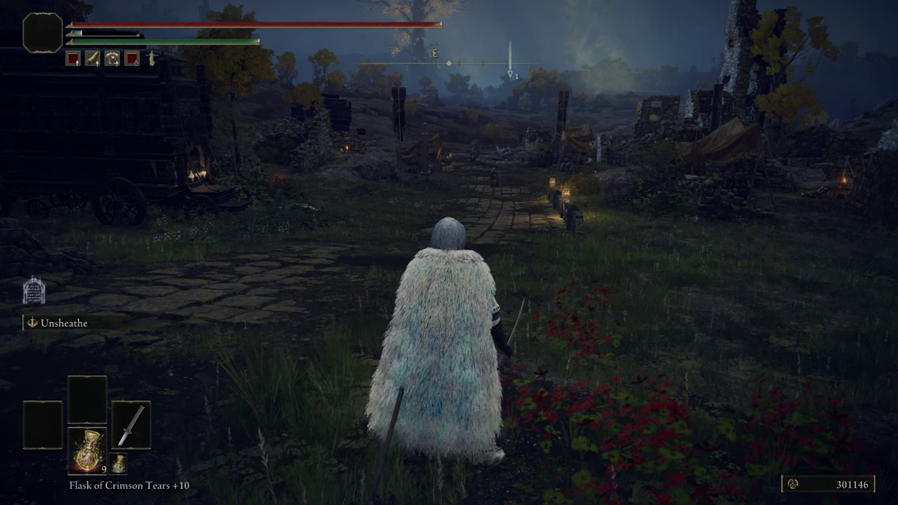
# Step: Save a614_040050's events in DS Anim Studio so Elden Ring reloads c0000, then return to the game
pyautogui.hotkey('alt', 'Tab')
pyautogui.moveTo(238, 153); pyautogui.dragTo(410, 45)
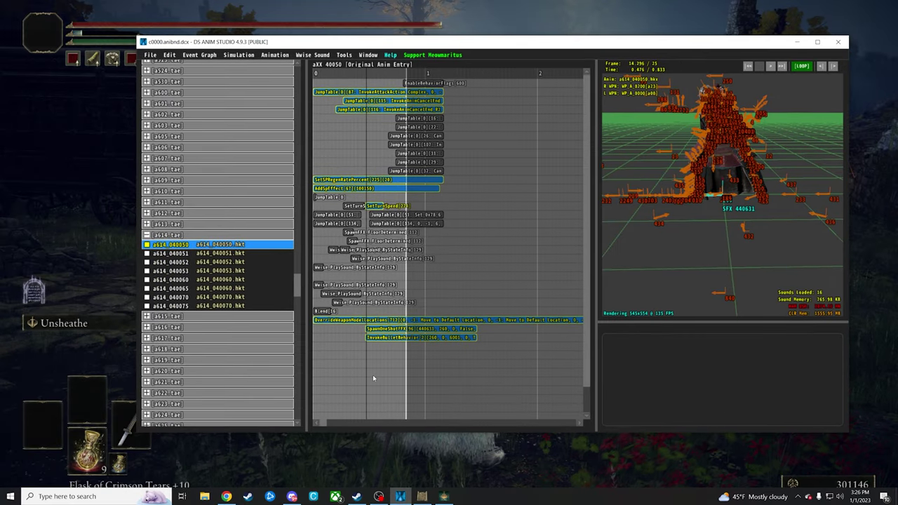
pyautogui.hotkey('ctrl', 's')
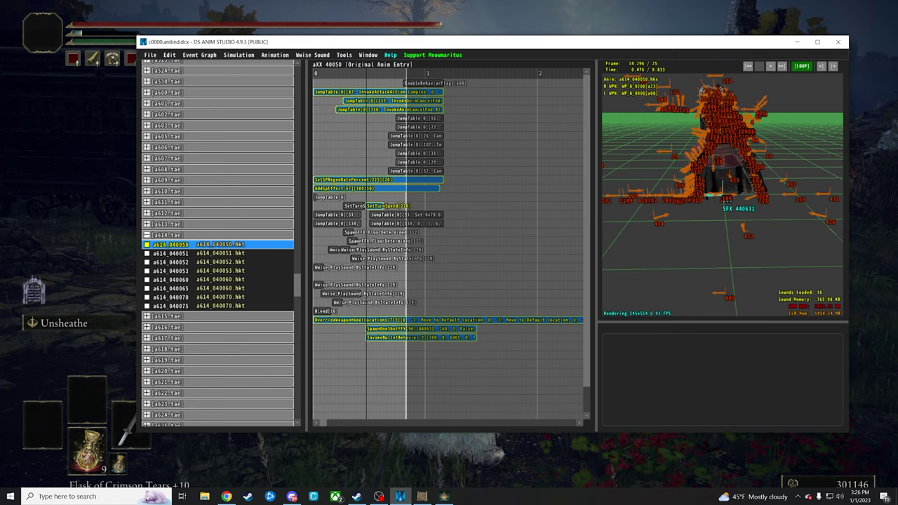
pyautogui.hotkey('alt', 'Tab')
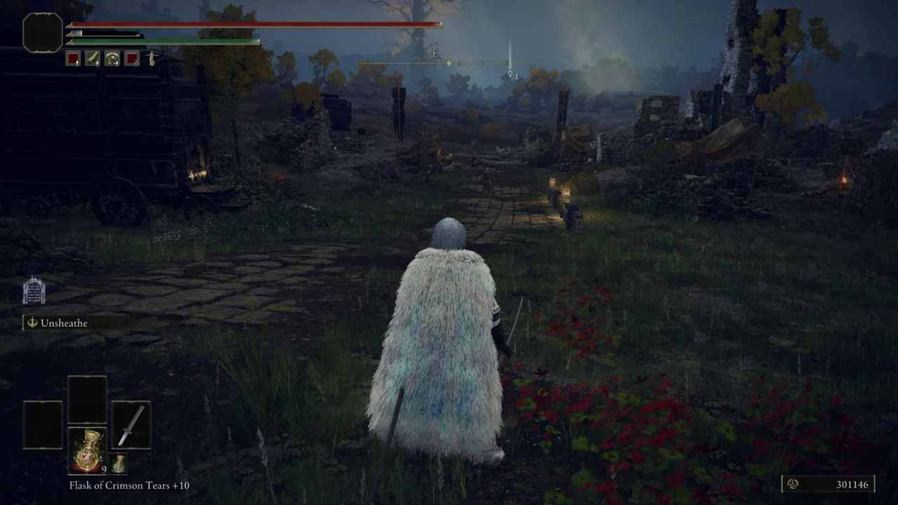
# Step: Run along the path, sheathing the spear three times to trigger the purple ground blast
pyautogui.press('w')
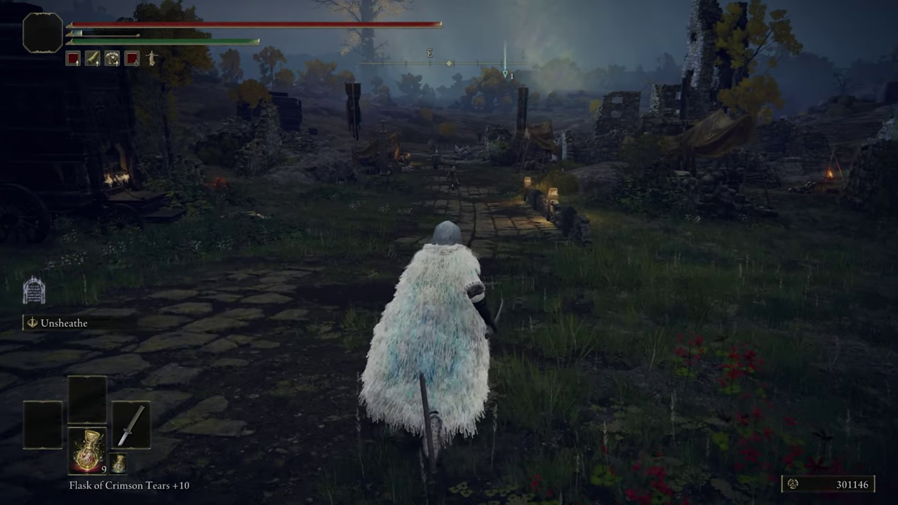
pyautogui.keyDown('shift'); pyautogui.rightClick(449, 252); pyautogui.keyUp('shift')
pyautogui.press('w')
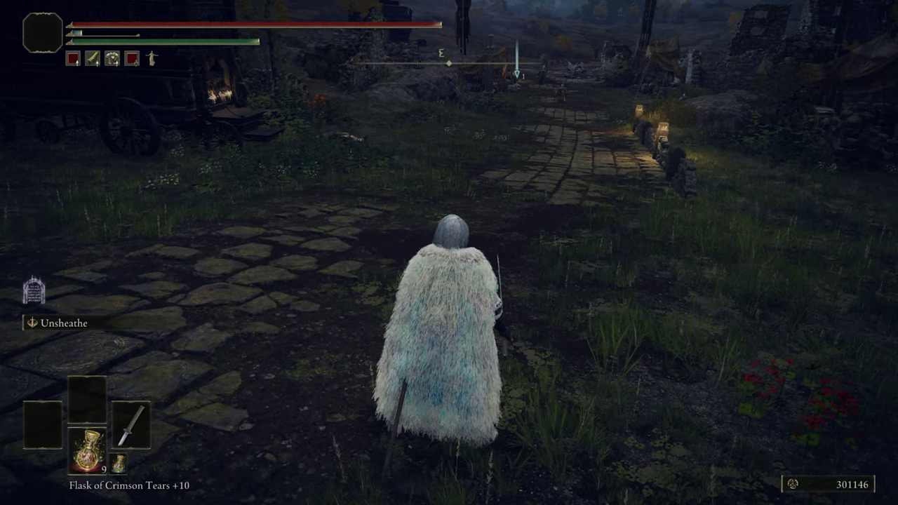
pyautogui.keyDown('shift'); pyautogui.rightClick(449, 253); pyautogui.keyUp('shift')
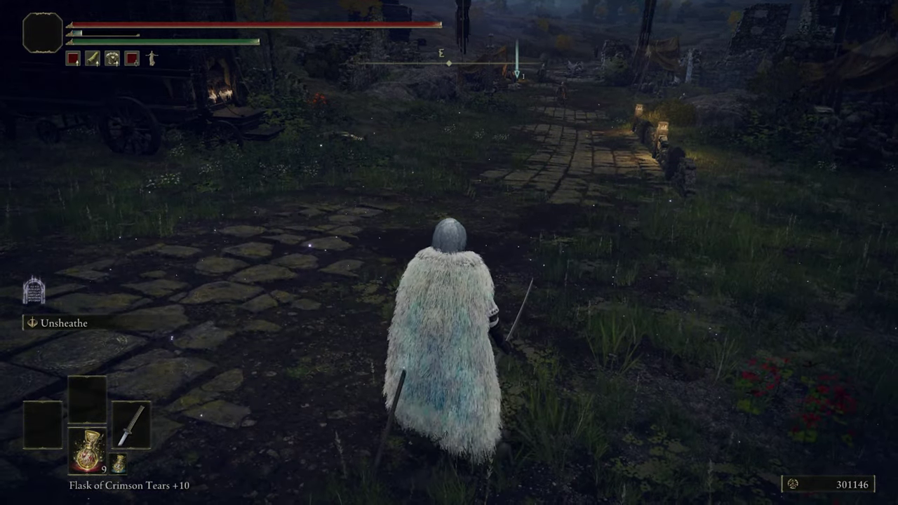
pyautogui.keyDown('shift'); pyautogui.rightClick(449, 252); pyautogui.keyUp('shift')
# Step: Run to the Gatefront Ruins campfire and hit the enemy with two ground blasts
pyautogui.press('w')
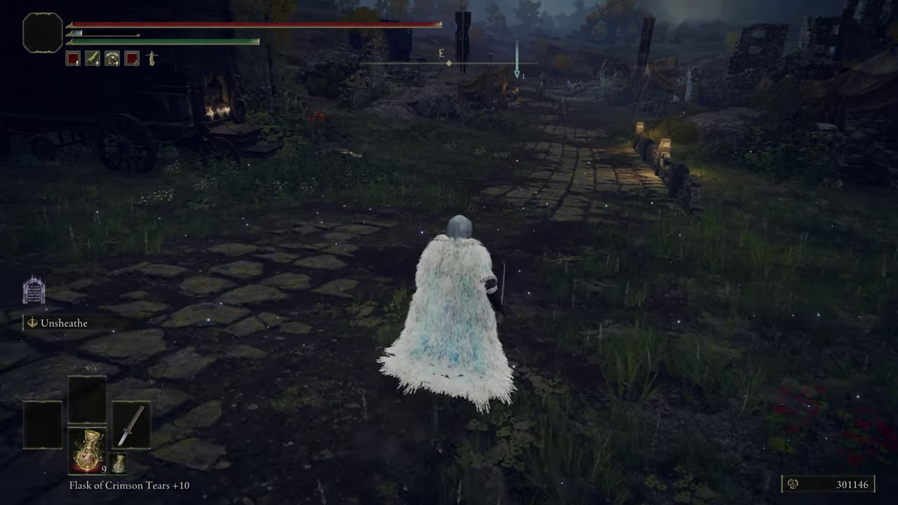
pyautogui.press('w')
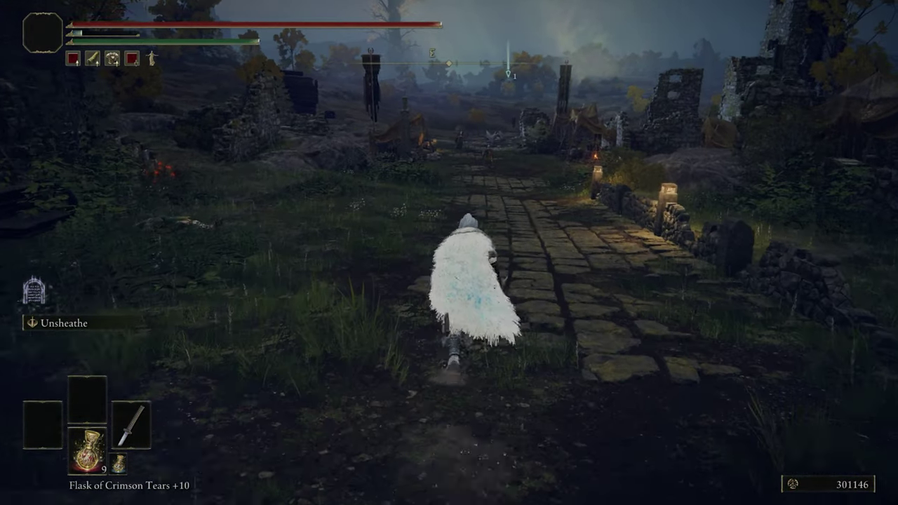
pyautogui.press('w')
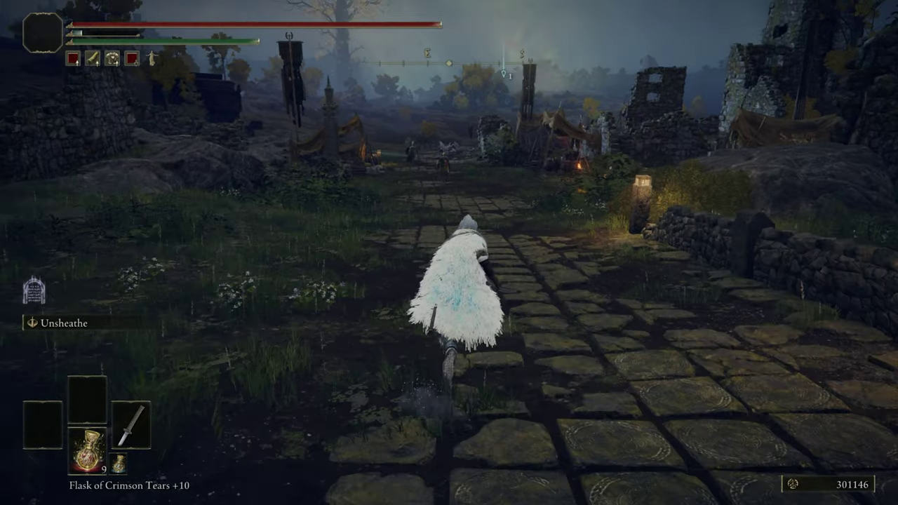
pyautogui.press('w')
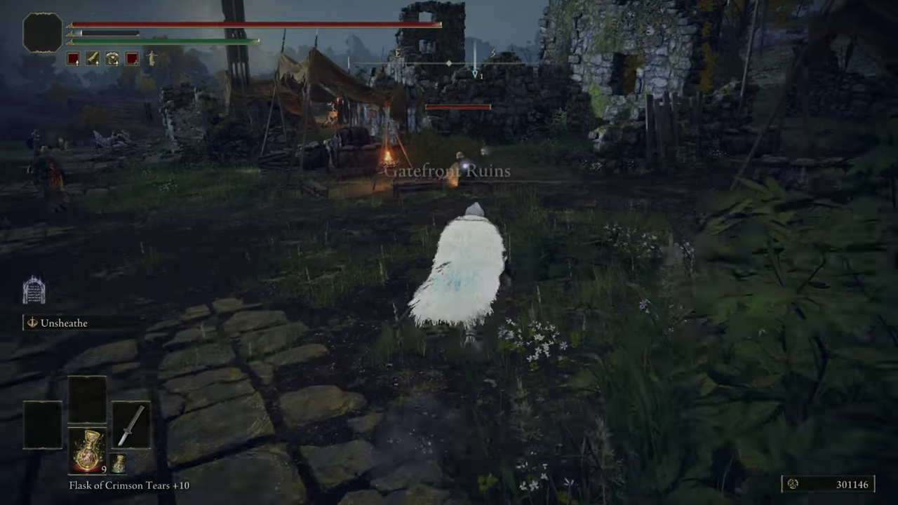
pyautogui.press('w')
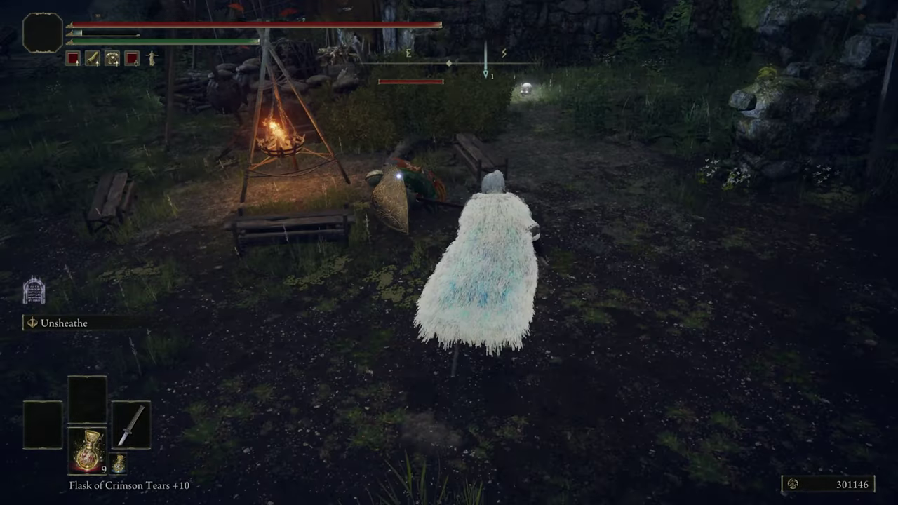
pyautogui.press('w')
pyautogui.hotkey('shift', 'f')
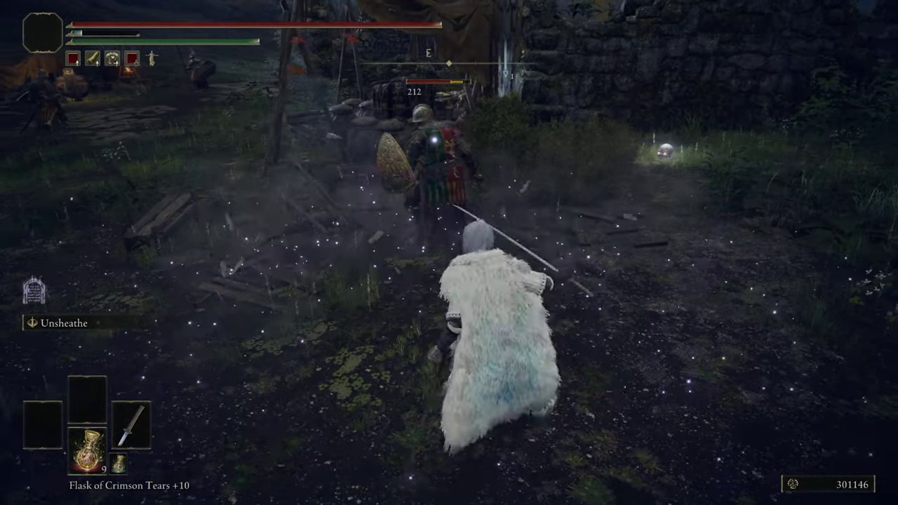
pyautogui.hotkey('shift', 'f')
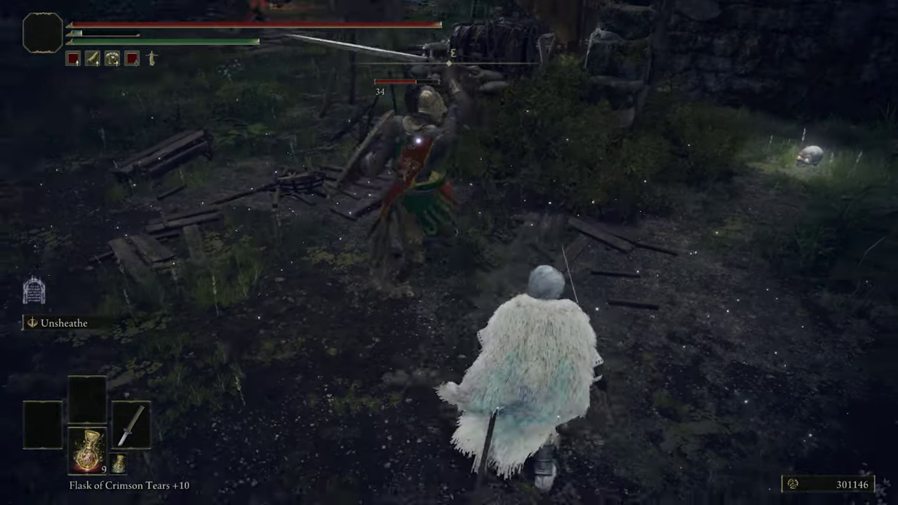
# Step: Blast the shielded enemy until it kneels, finish it off, then leave the game
pyautogui.press('w')
pyautogui.hotkey('shift', 'f')
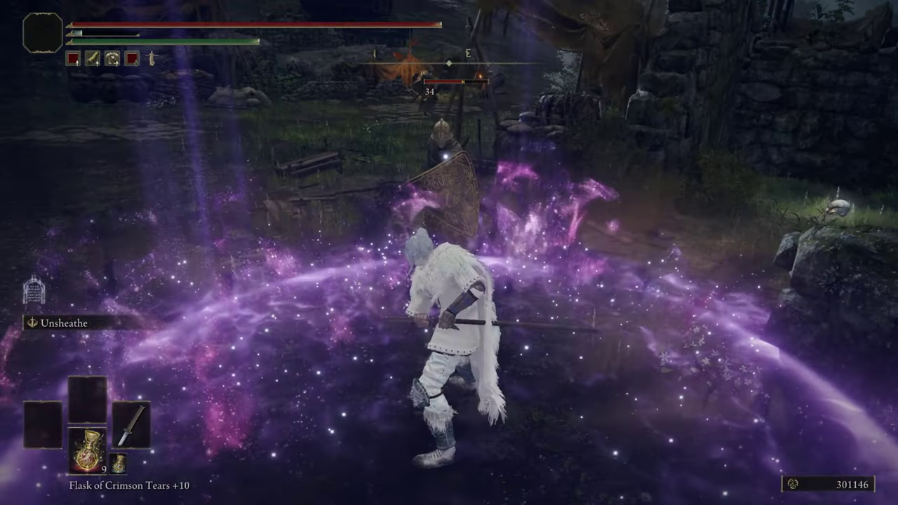
pyautogui.press('w')
pyautogui.hotkey('shift', 'f')
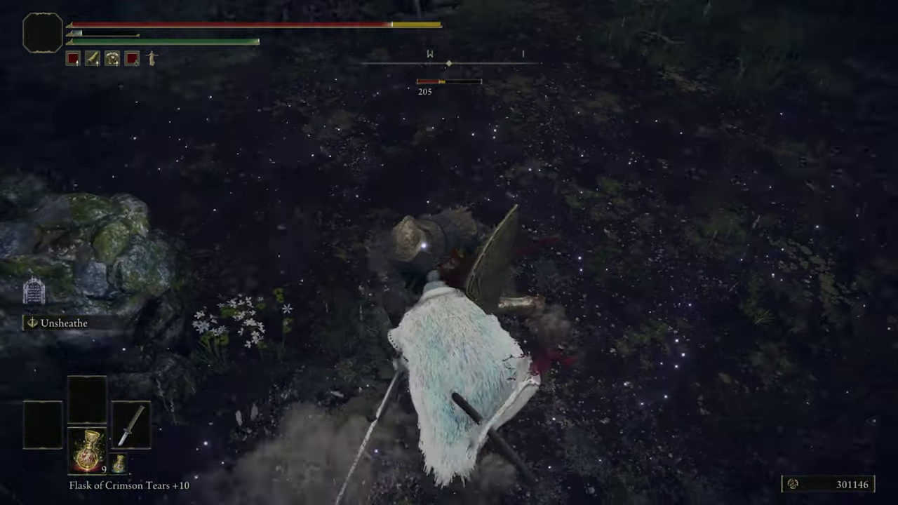
pyautogui.hotkey('shift', 'f')
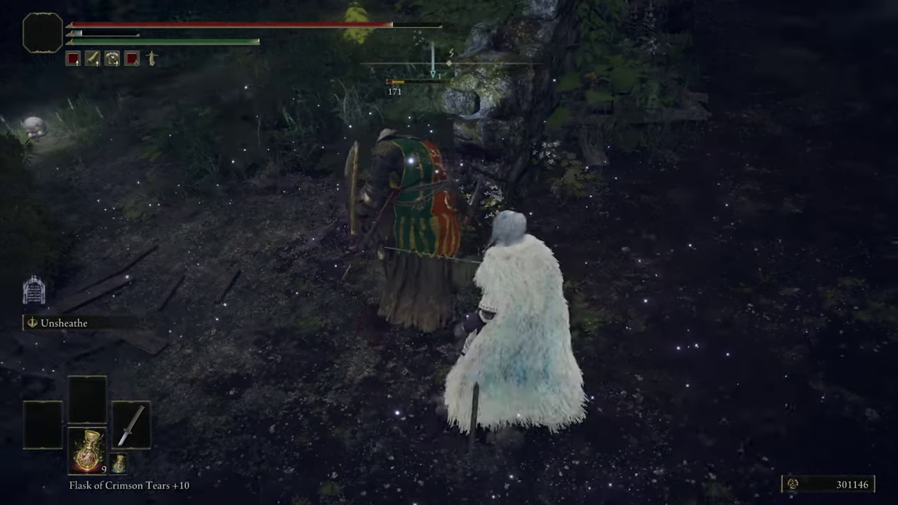
pyautogui.hotkey('shift', 'f')
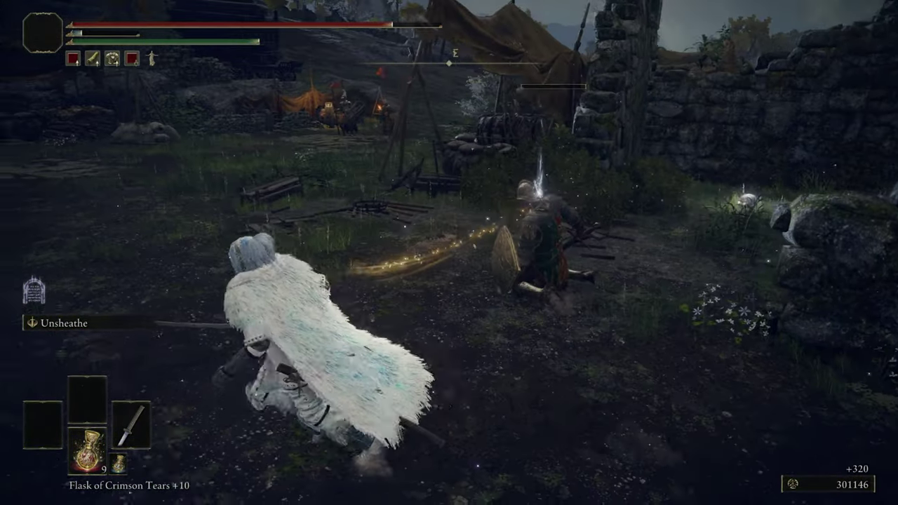
pyautogui.press('w')
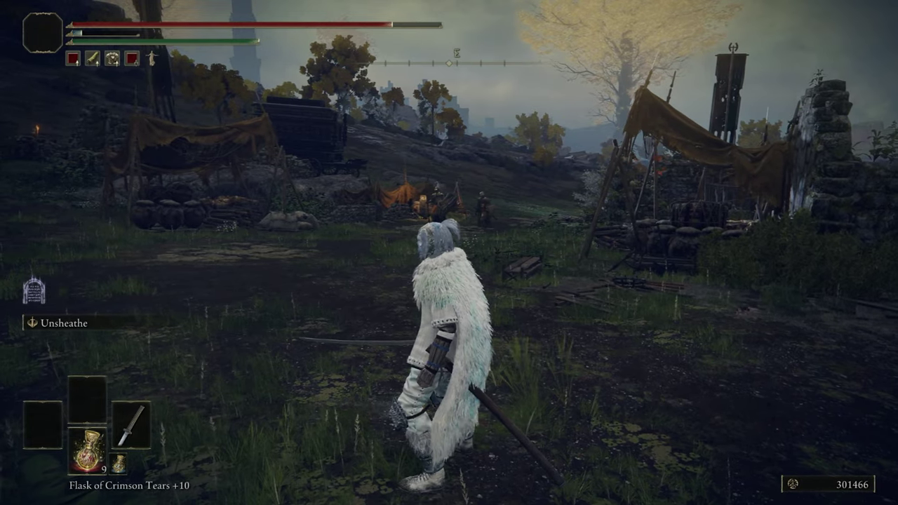
pyautogui.hotkey('alt', 'Tab')
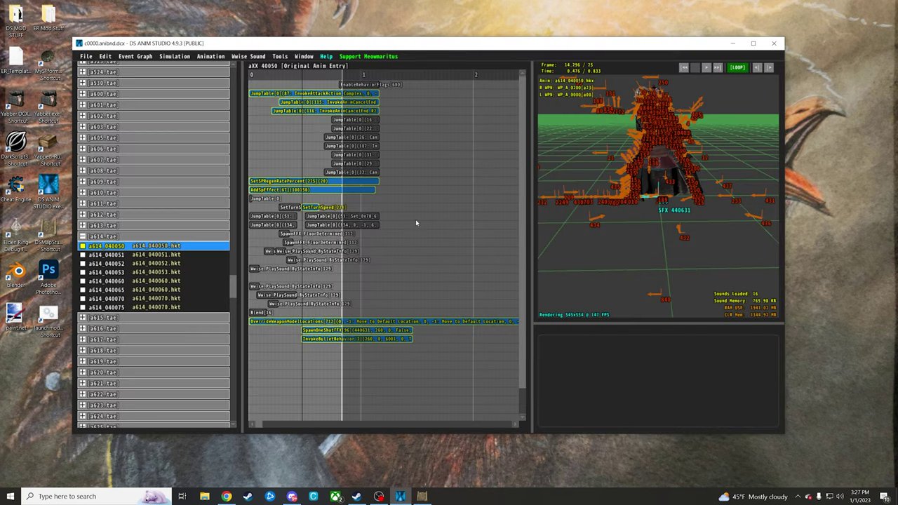
pyautogui.click(339, 331)
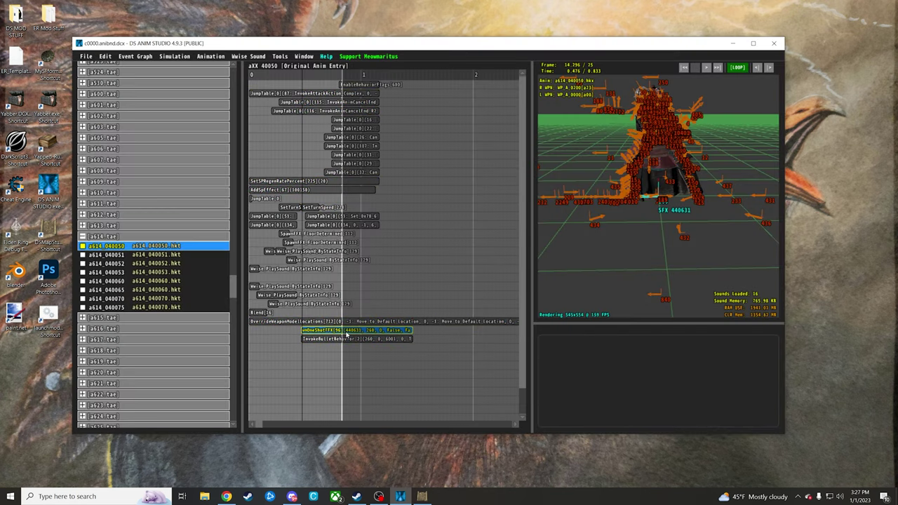
pyautogui.click(359, 339)
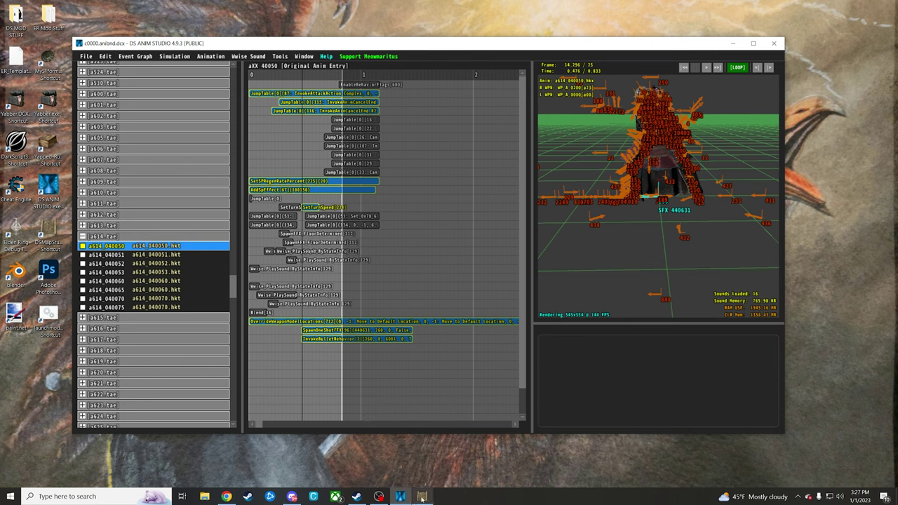
pyautogui.moveTo(422, 497)
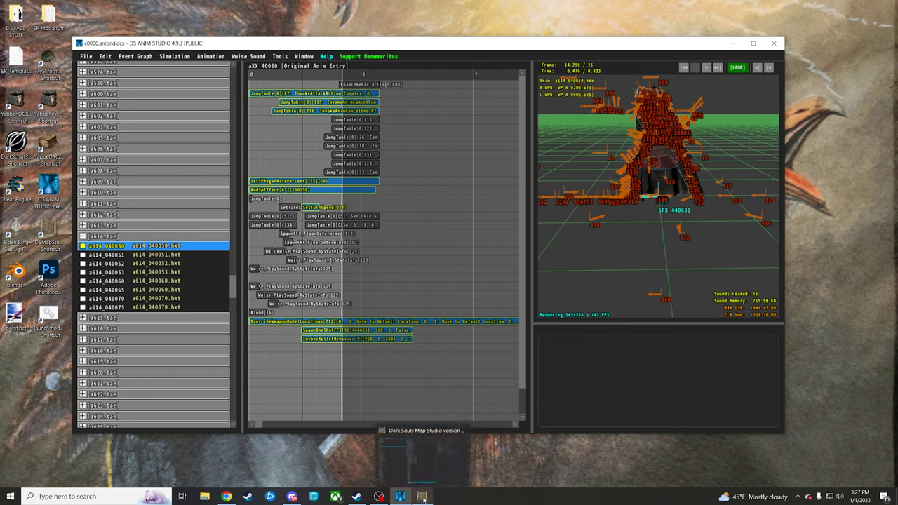